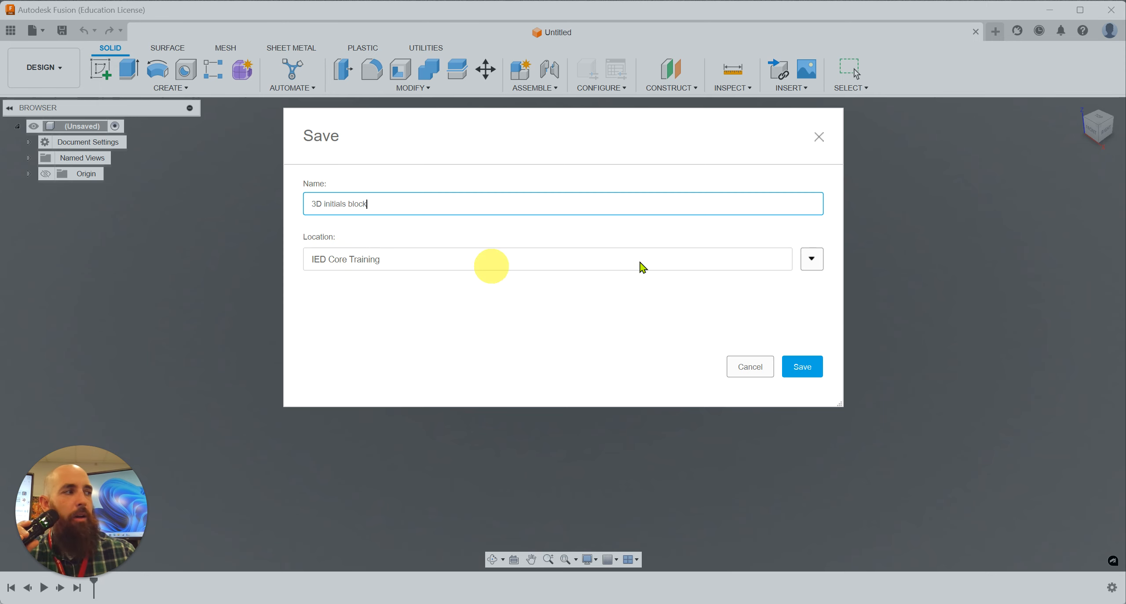
Step: Save the design under the name "3D initials block" in the owner's personal project
click(811, 259)
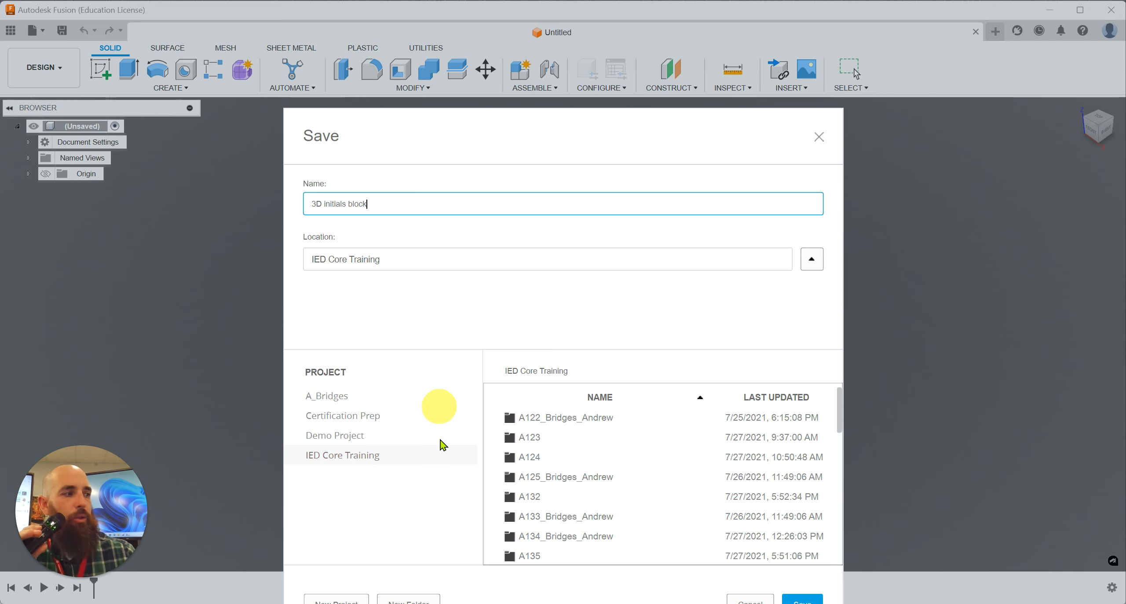
click(352, 402)
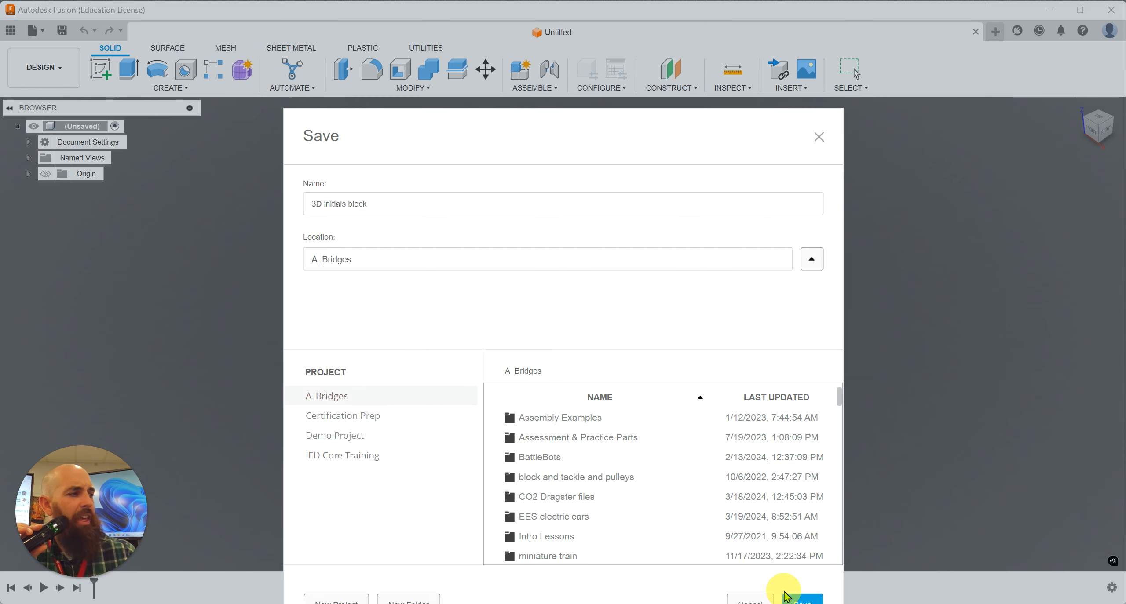
drag(603, 121, 603, 97)
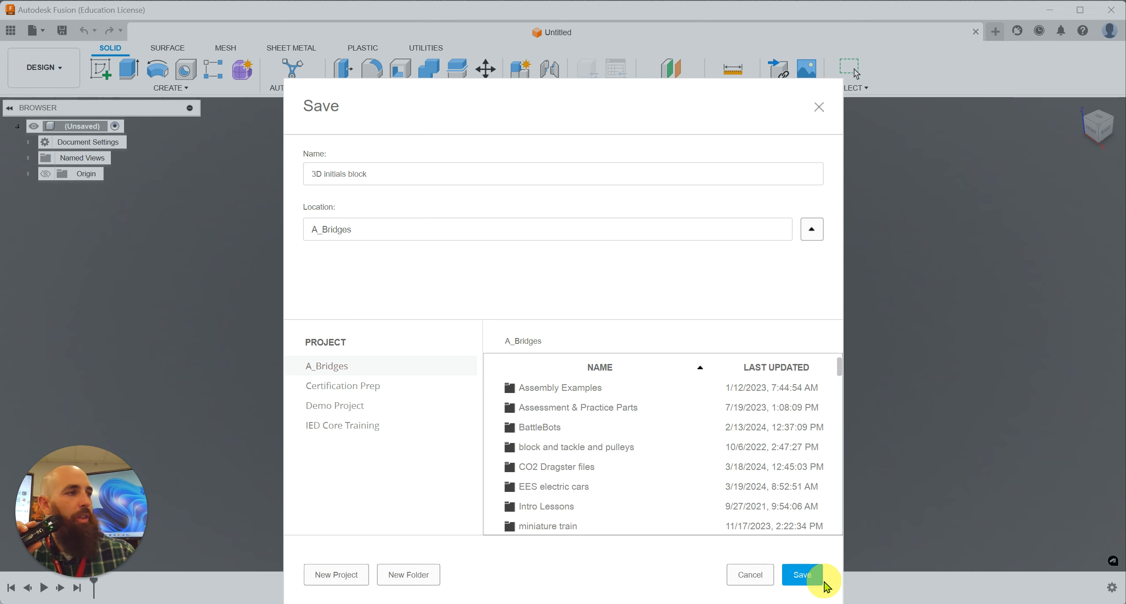
click(802, 575)
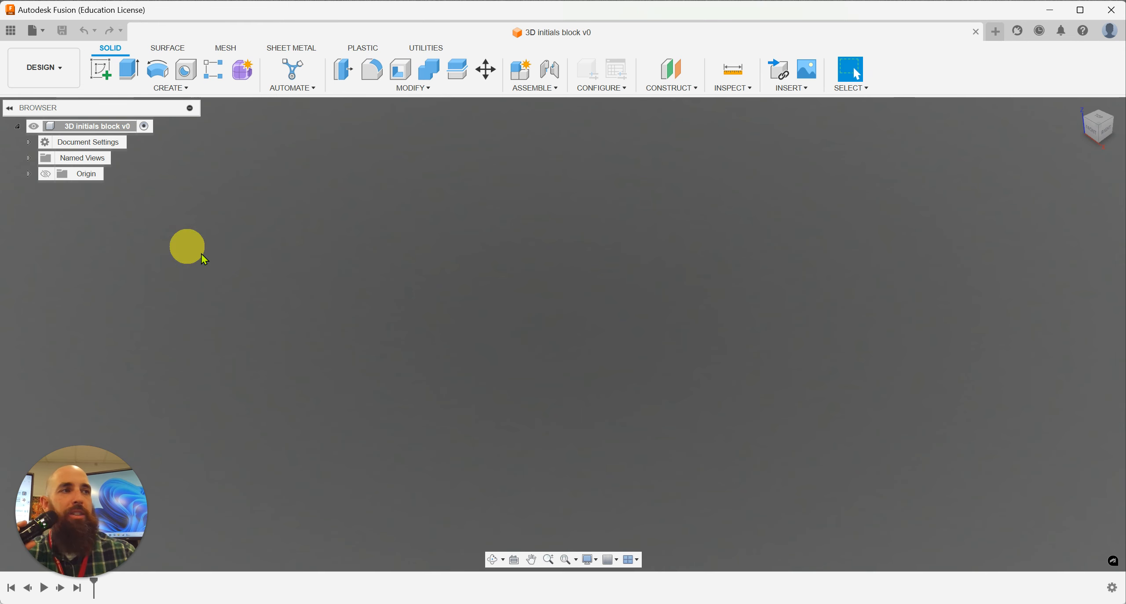
Step: Start a new sketch on the front origin plane
click(101, 79)
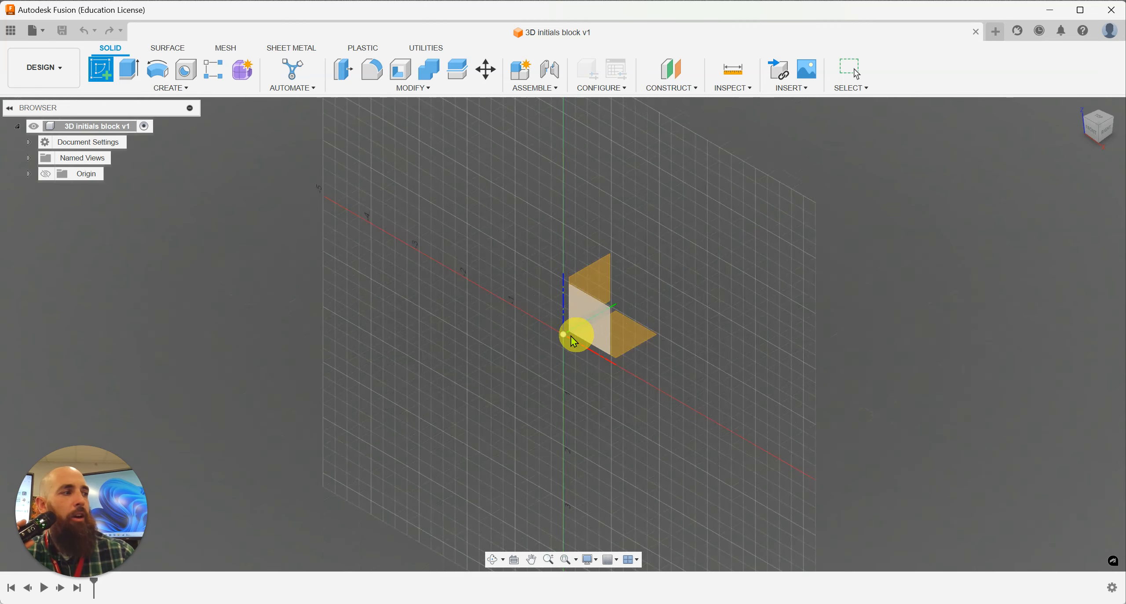
click(583, 323)
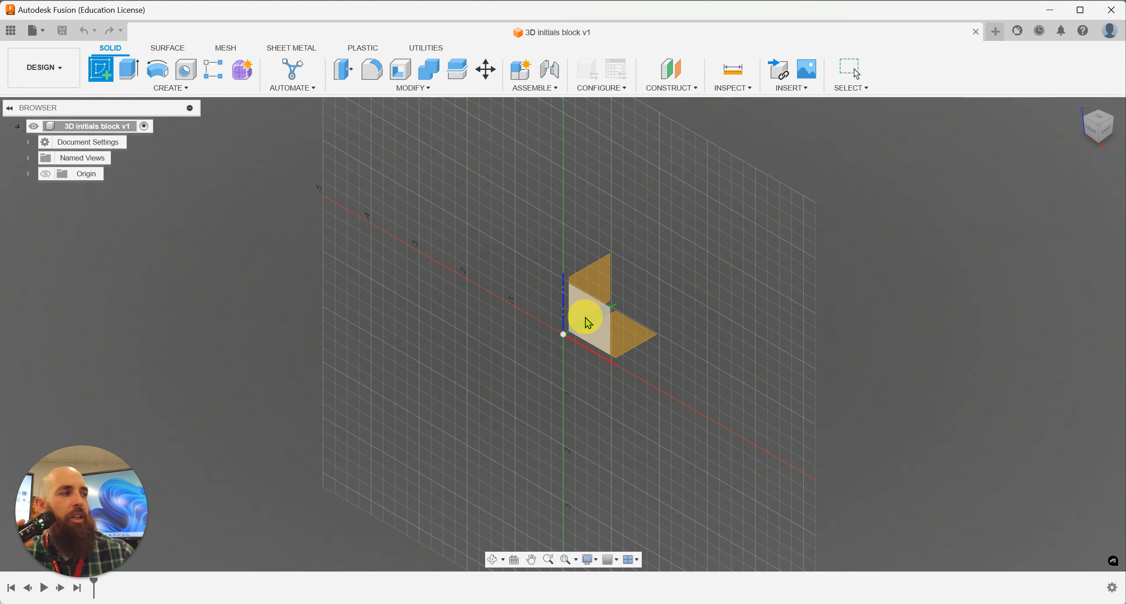
click(587, 321)
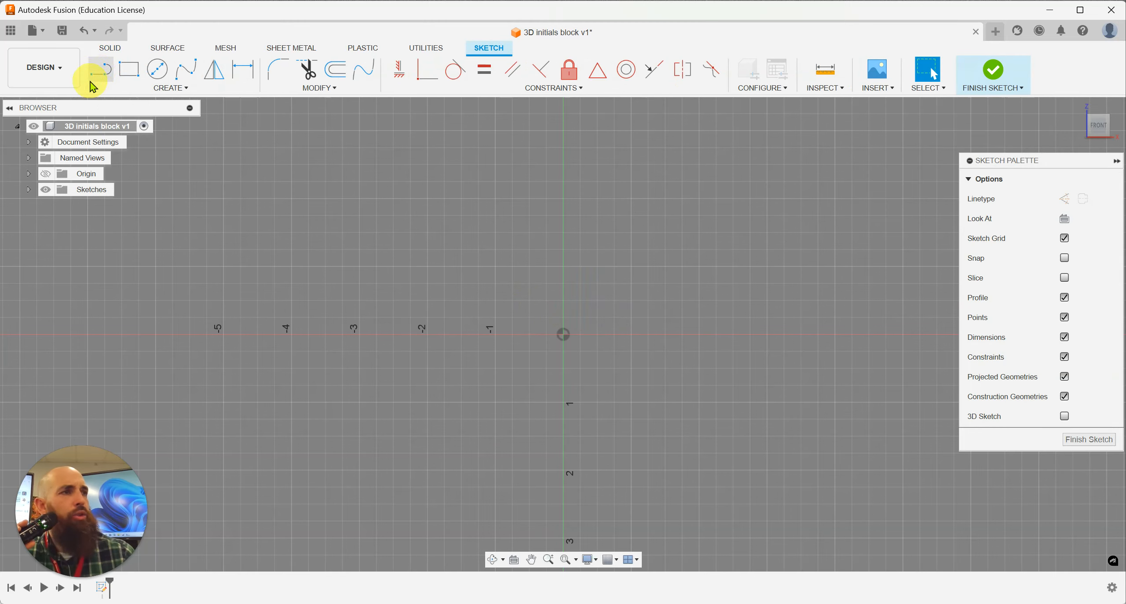
click(110, 50)
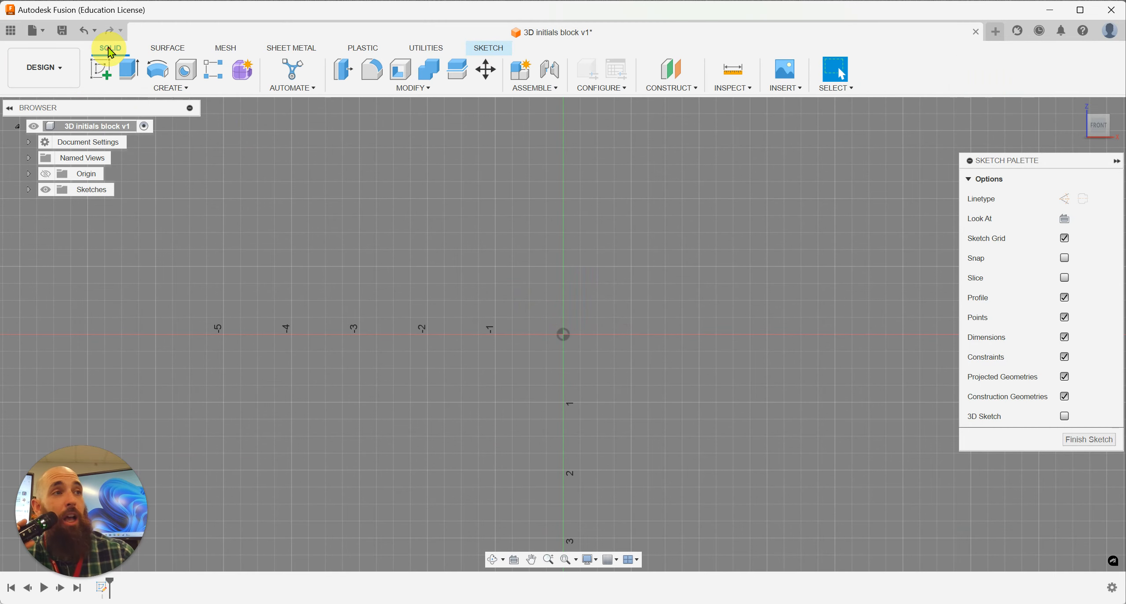
click(484, 51)
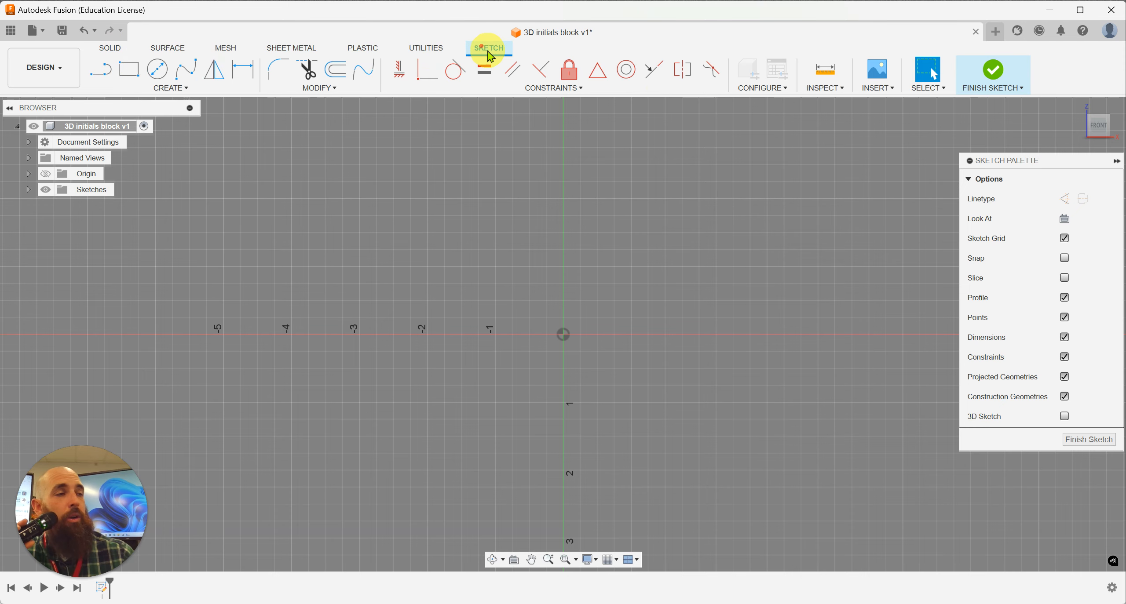
click(105, 78)
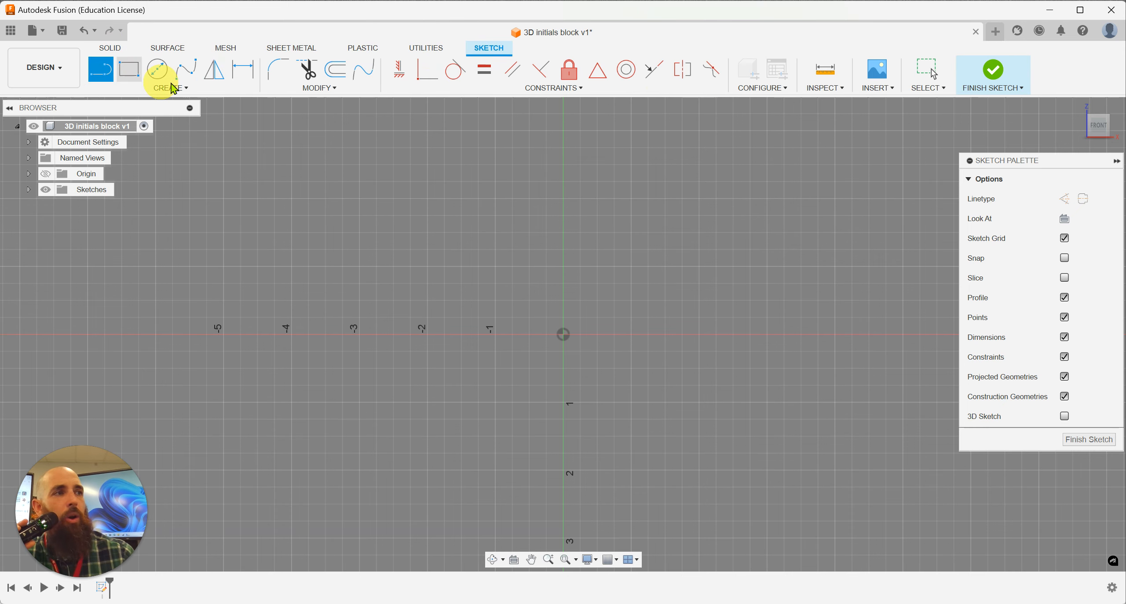
click(187, 74)
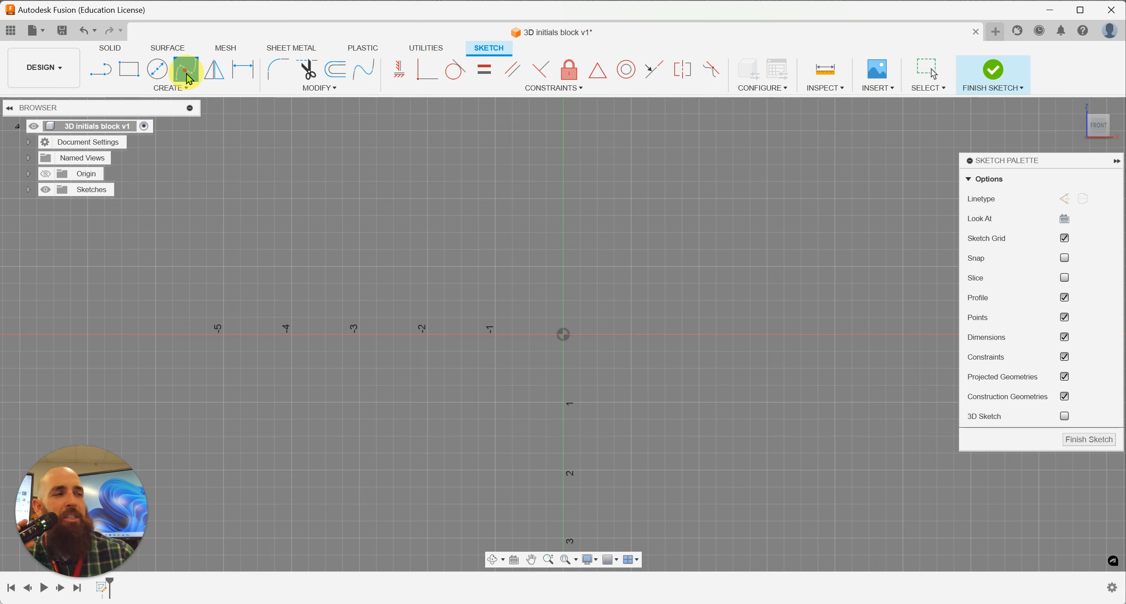
click(169, 87)
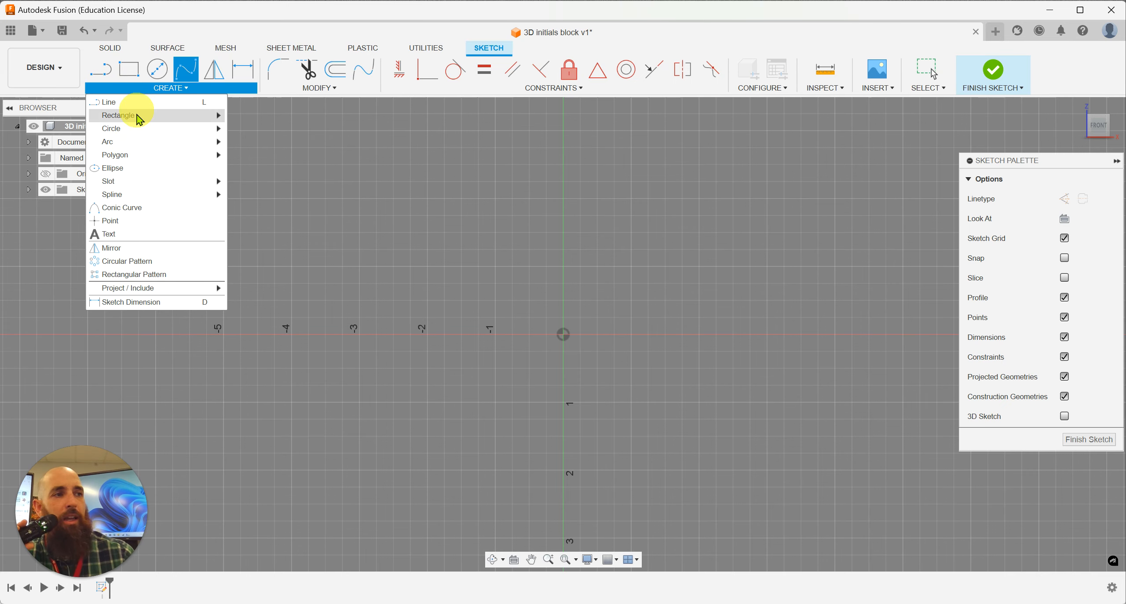
click(149, 238)
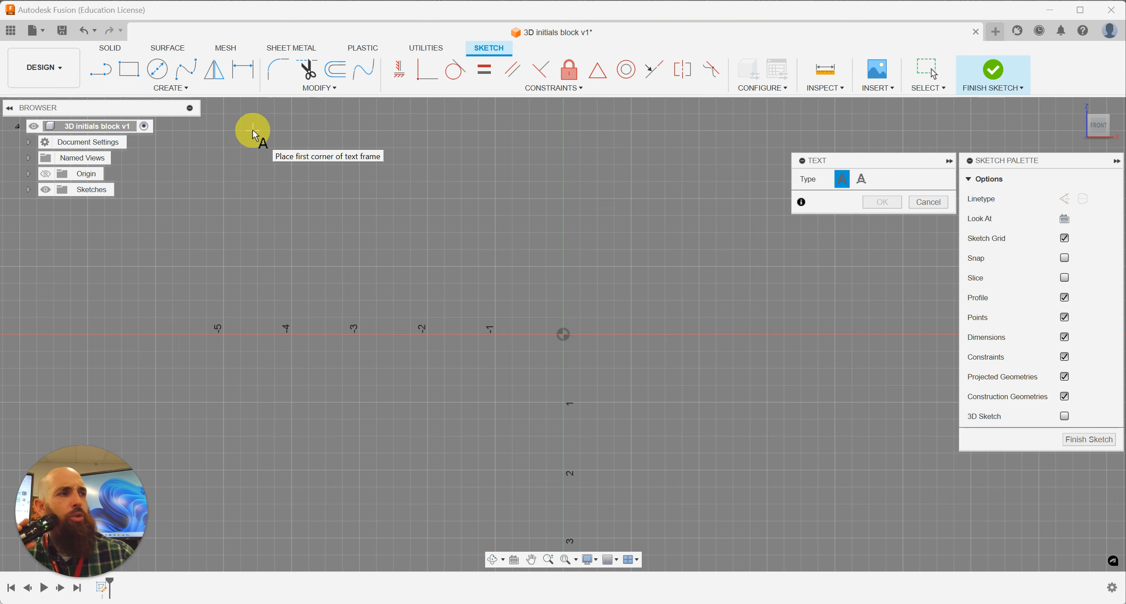
drag(254, 131, 405, 256)
click(408, 268)
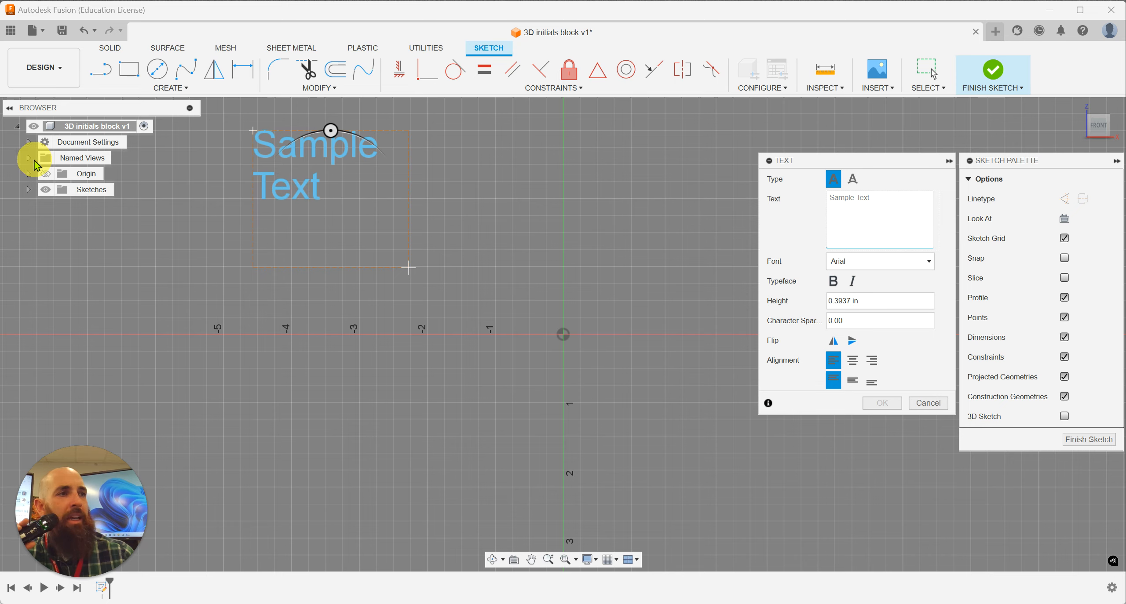
Step: Check the document's active units in the document settings, leaving the unit type as it is
click(29, 141)
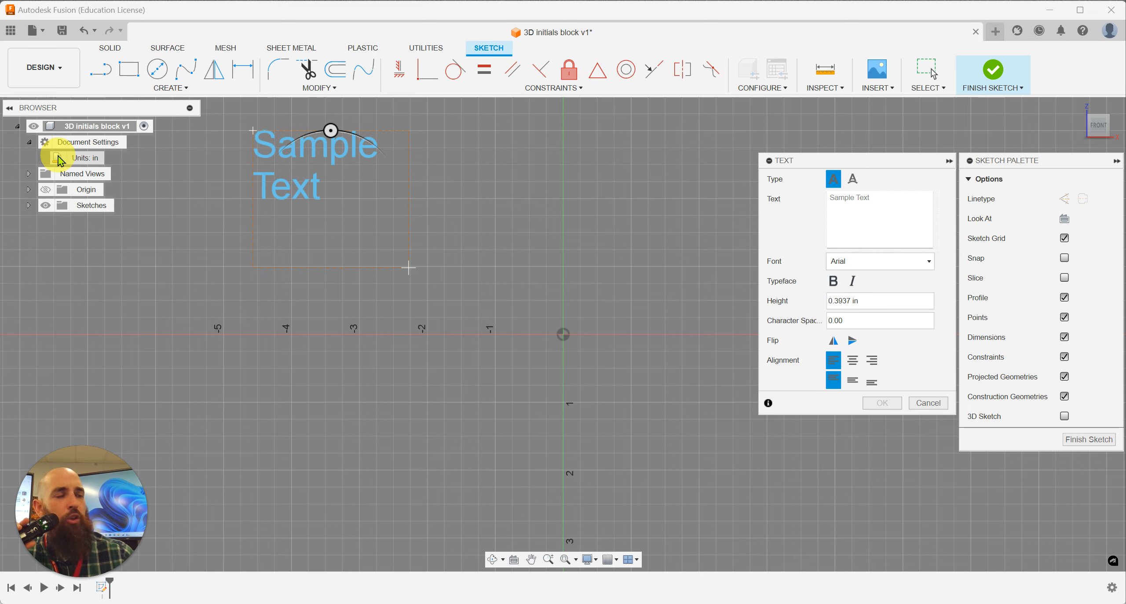
mouse_move(88, 158)
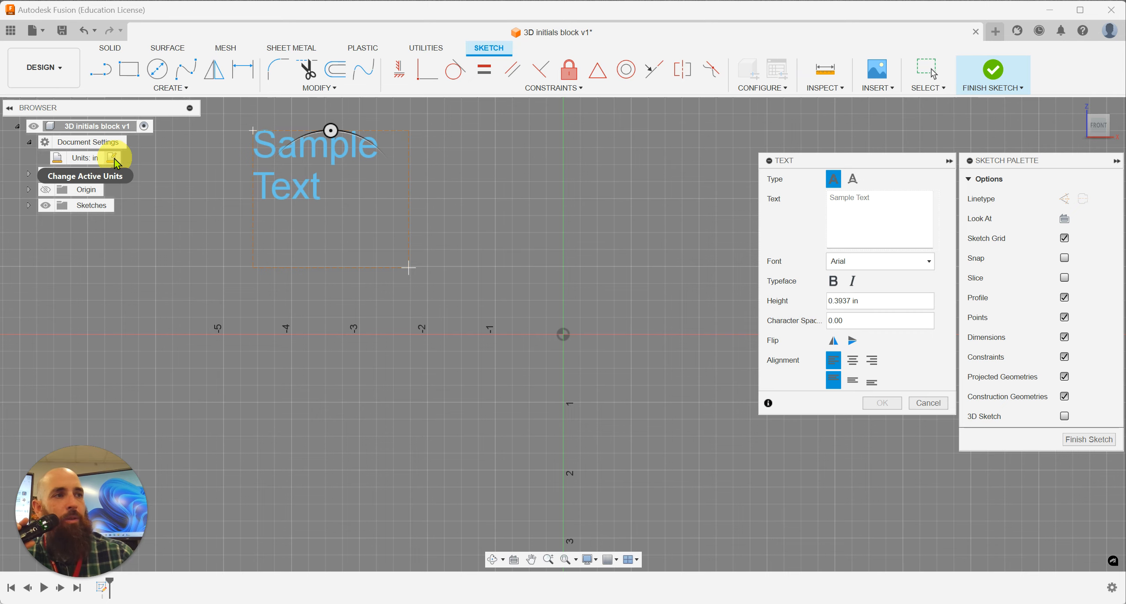
click(115, 160)
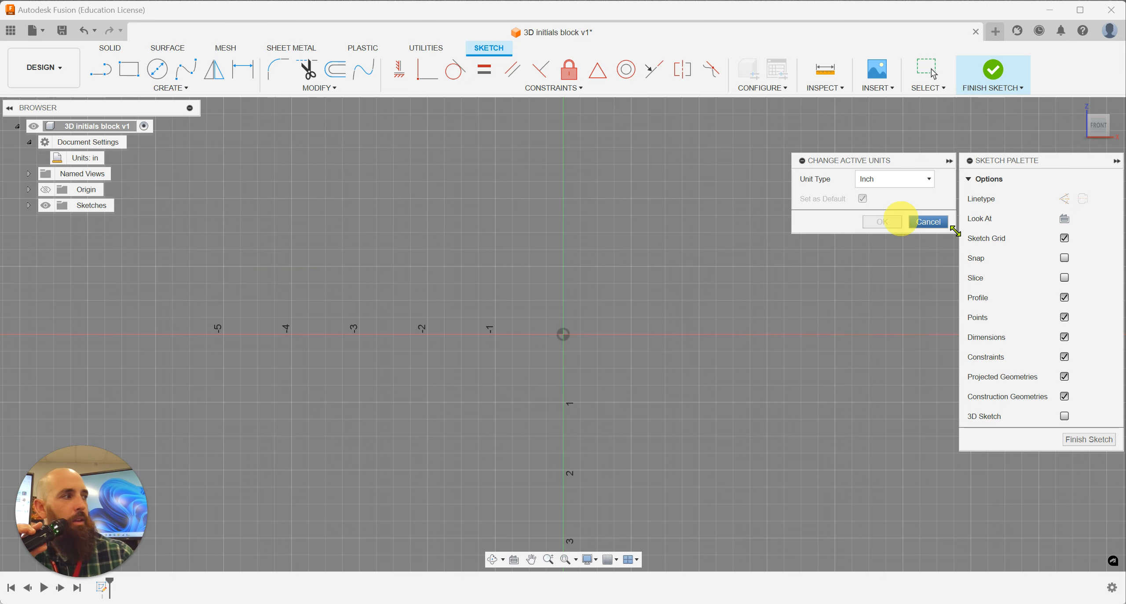
click(928, 223)
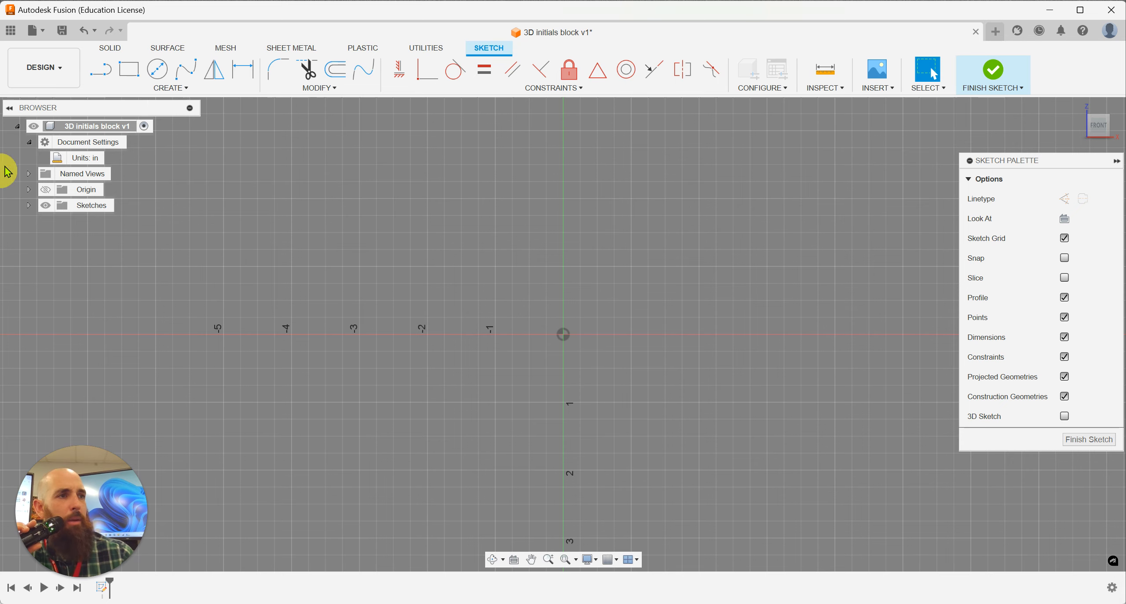
click(30, 143)
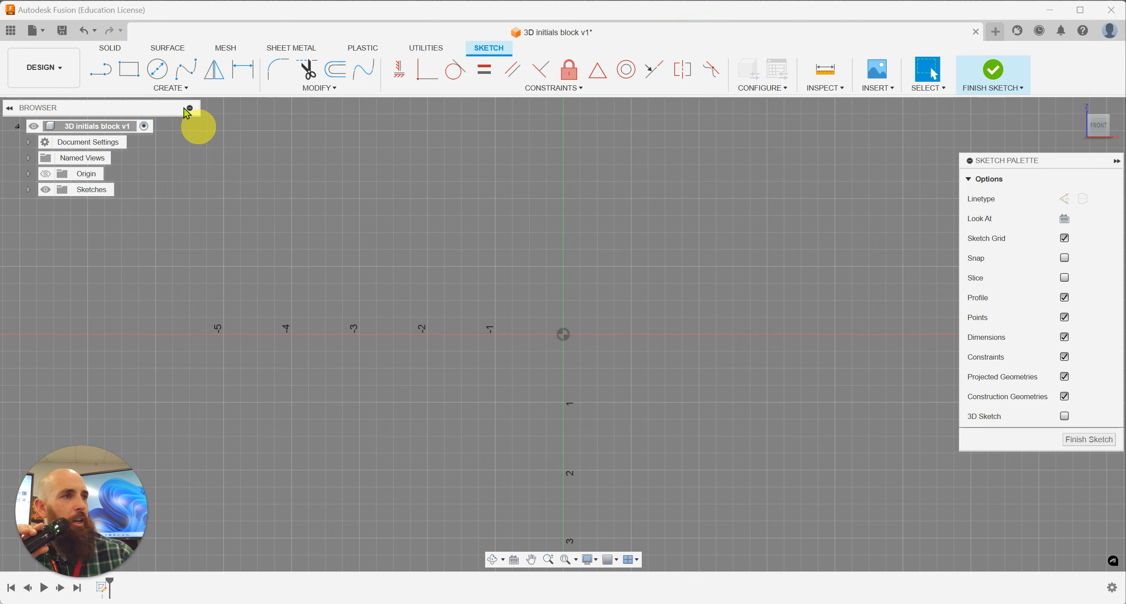
Step: Add a sketch text "A" in Arial, 1.5 in high, in a text frame above and to the left of the origin
click(168, 90)
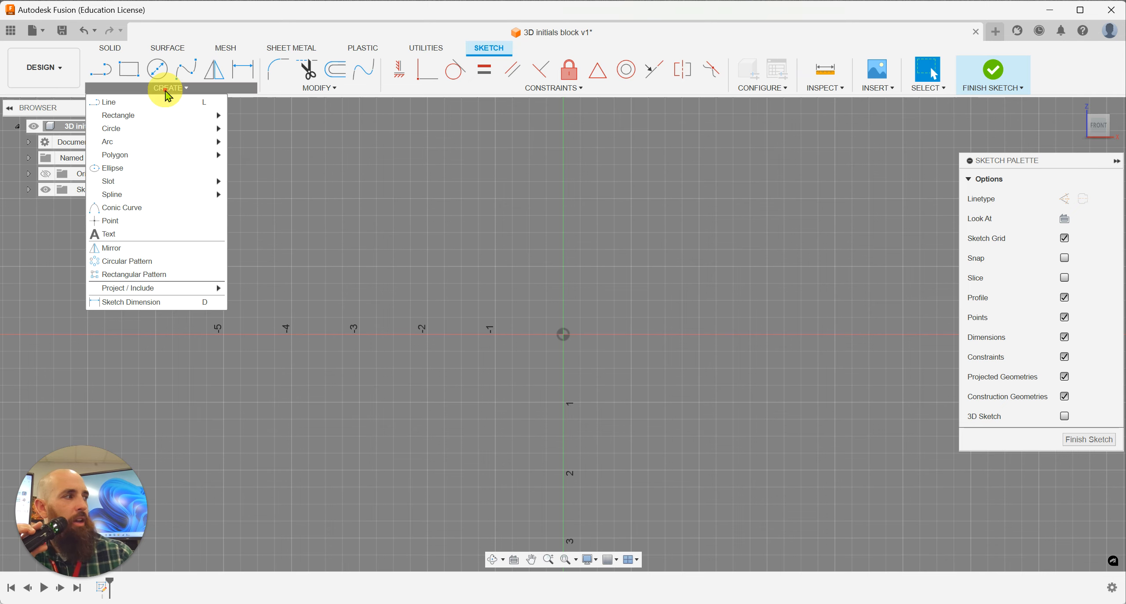
click(138, 232)
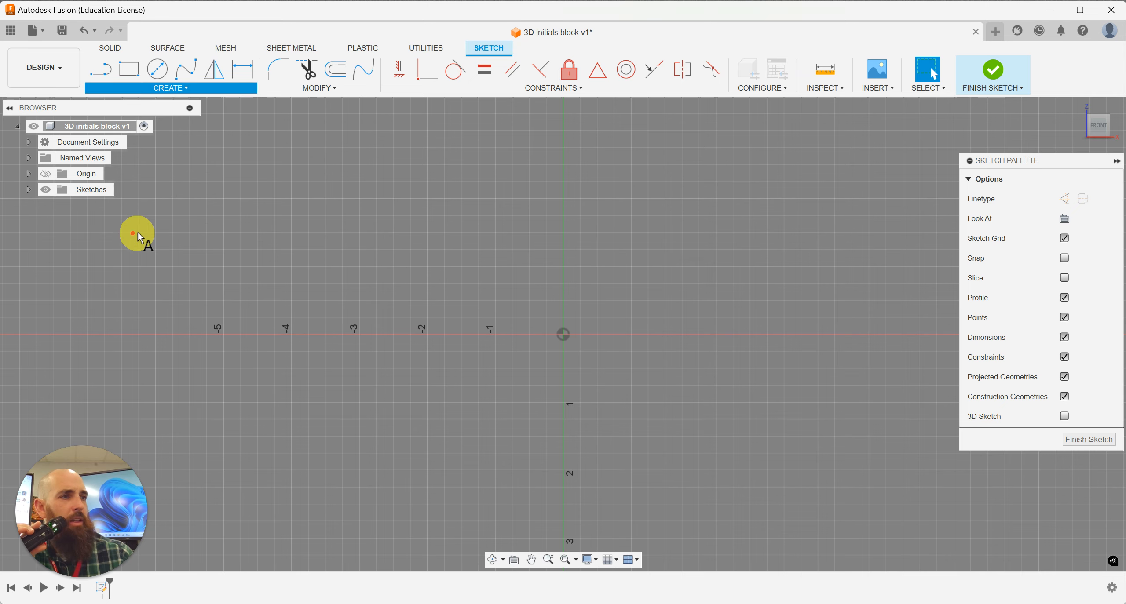
click(224, 155)
click(435, 289)
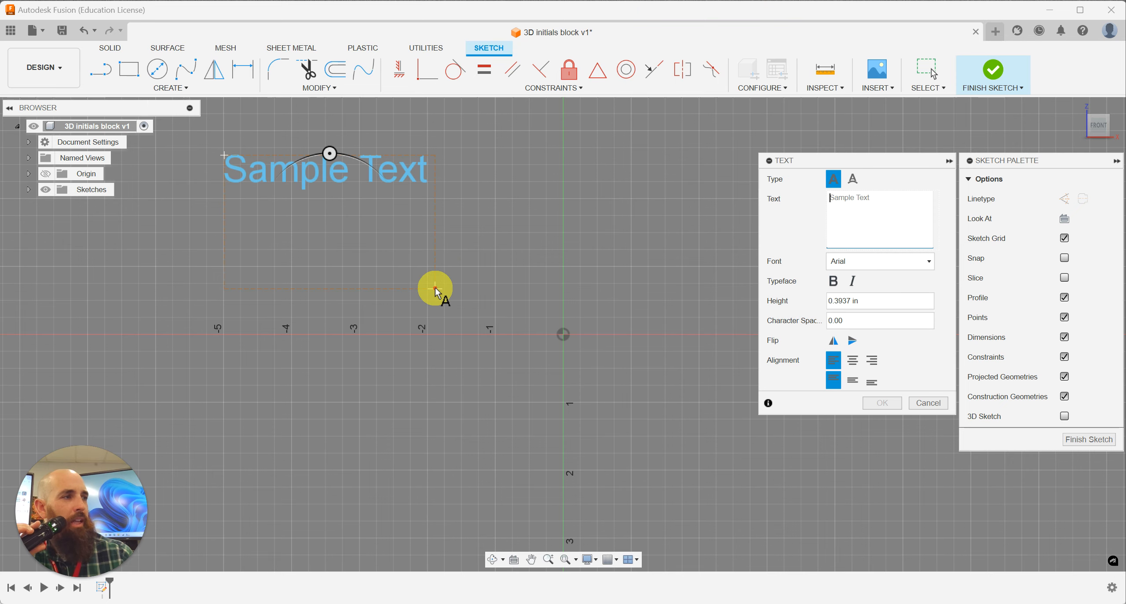
click(861, 212)
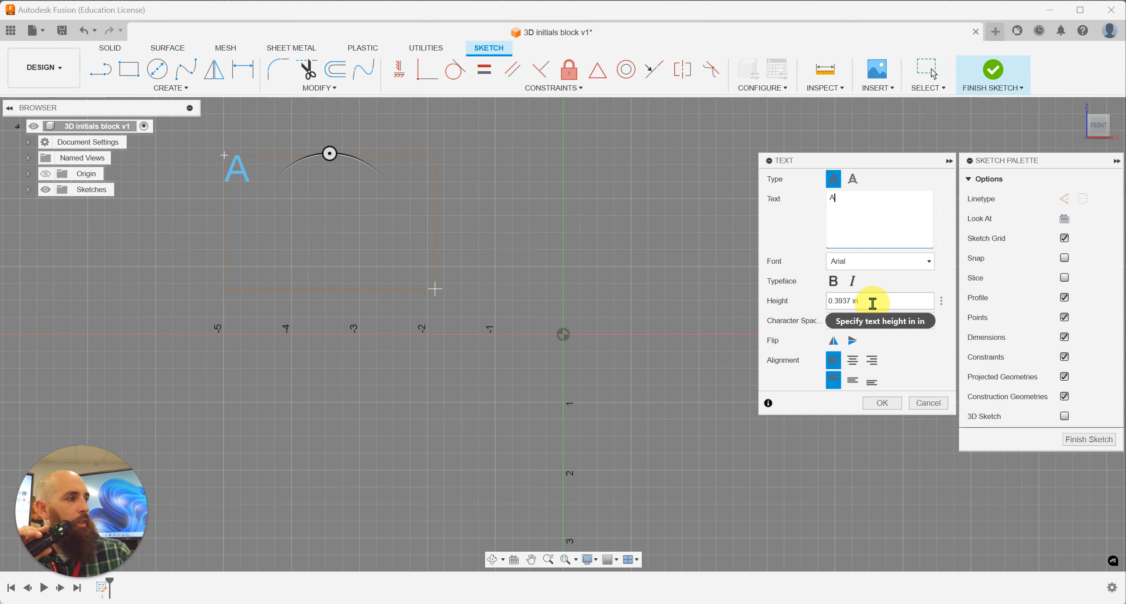
drag(872, 304, 819, 305)
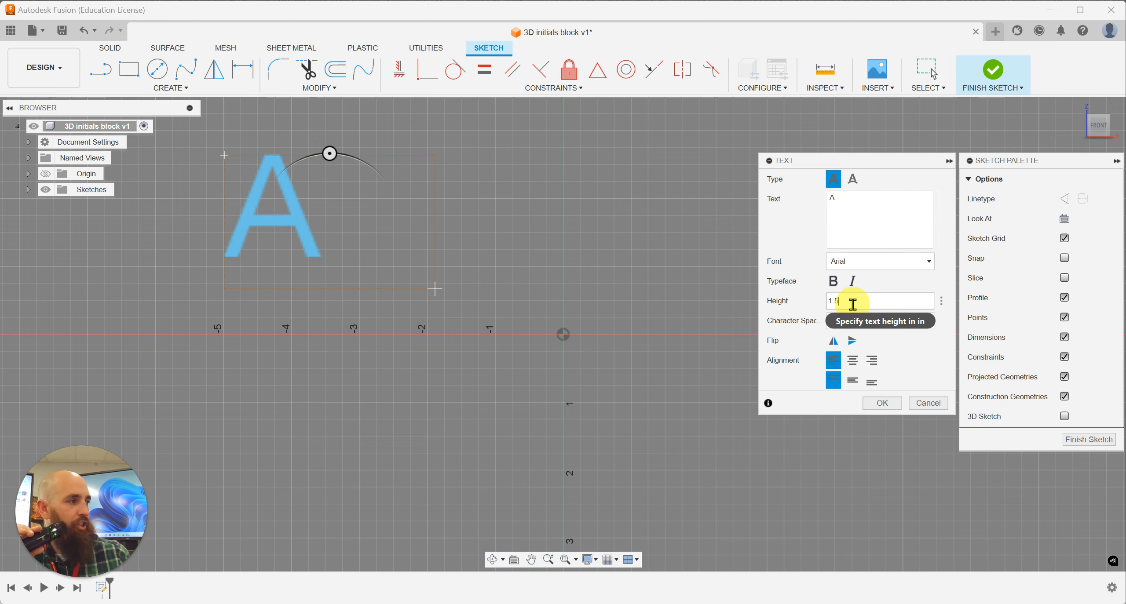
click(882, 404)
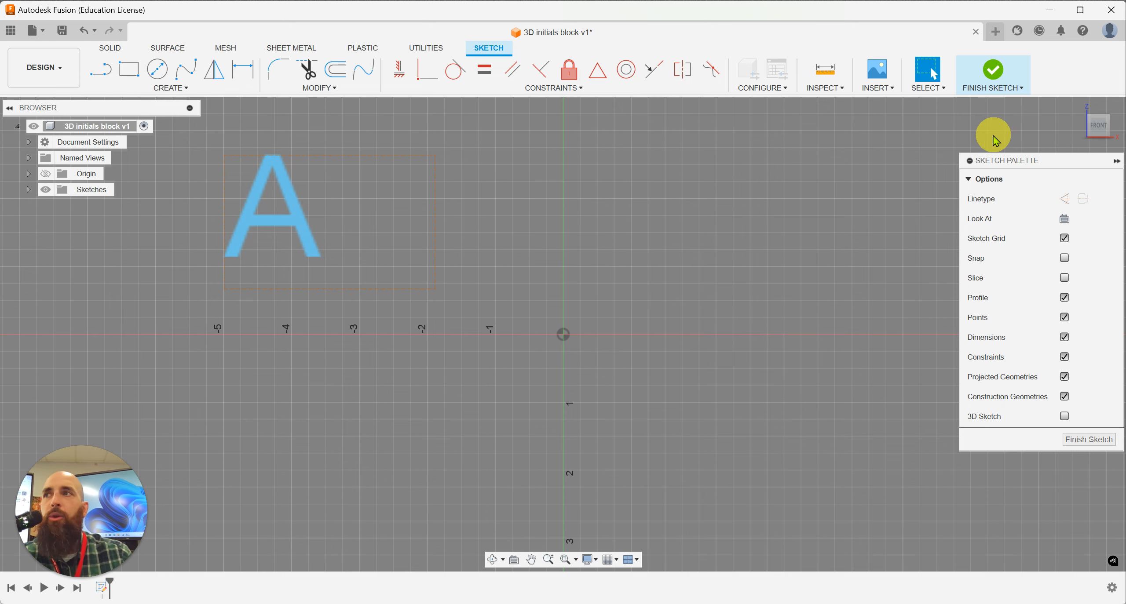
Step: Finish the sketch containing the letter A
click(1080, 111)
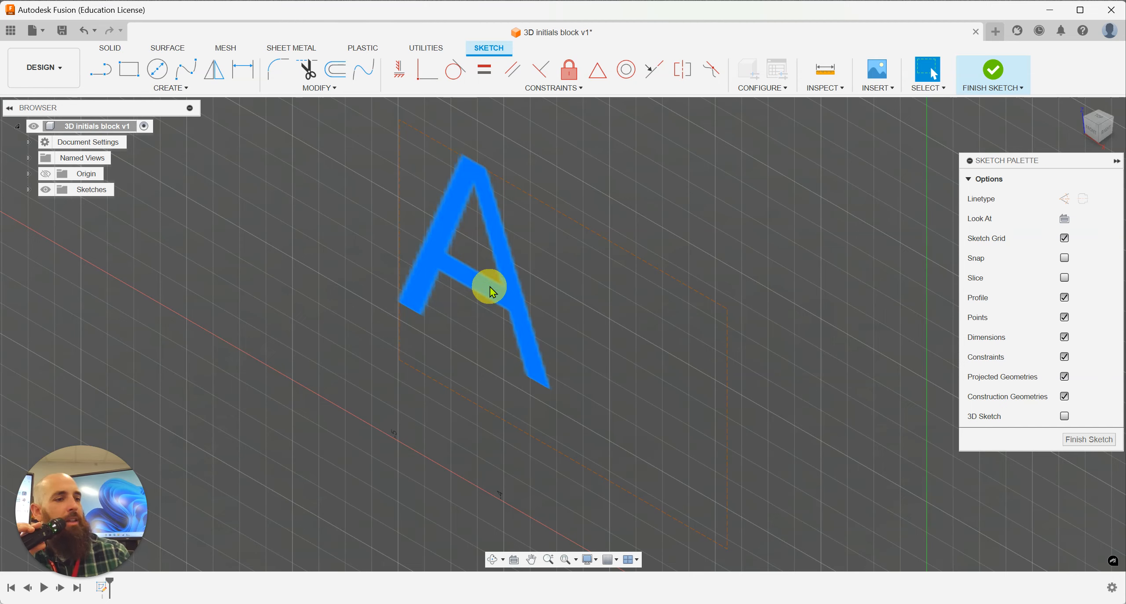
click(1110, 128)
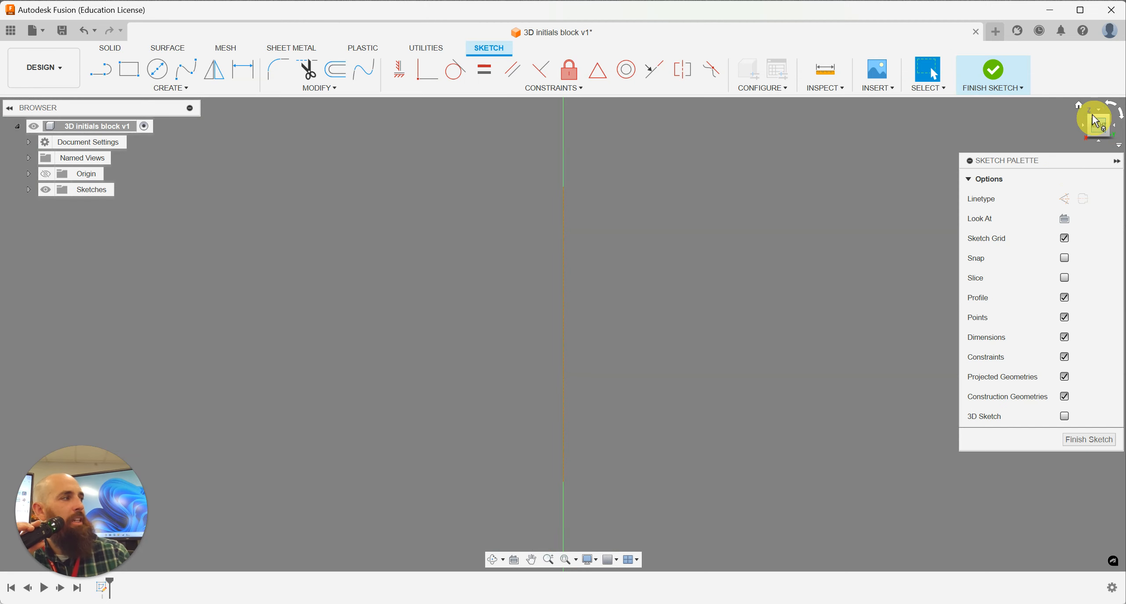
click(1093, 123)
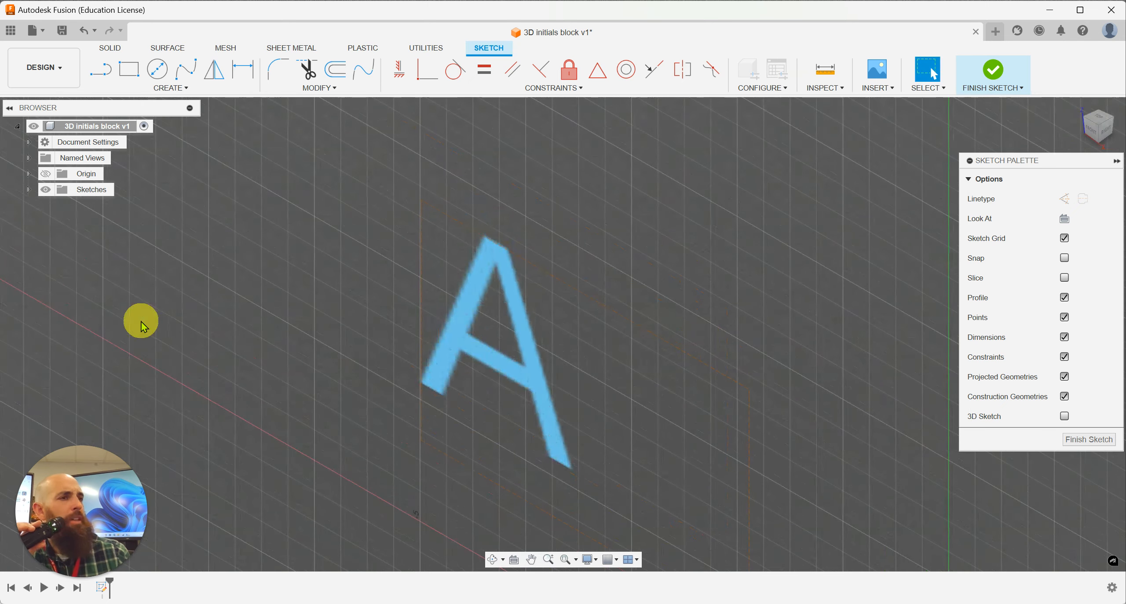
click(993, 75)
click(460, 262)
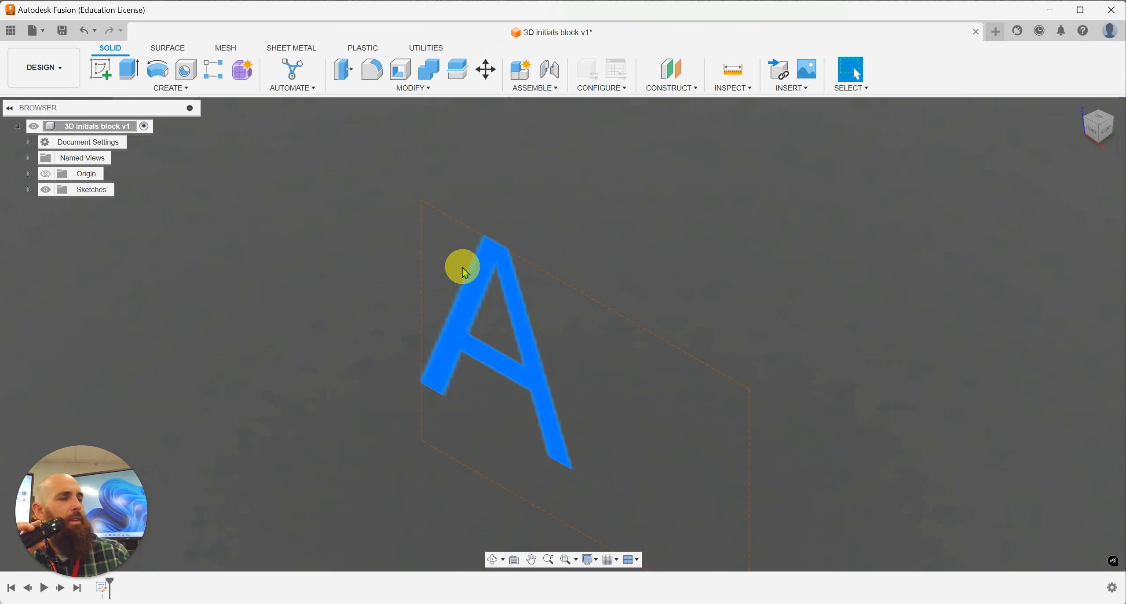
click(135, 79)
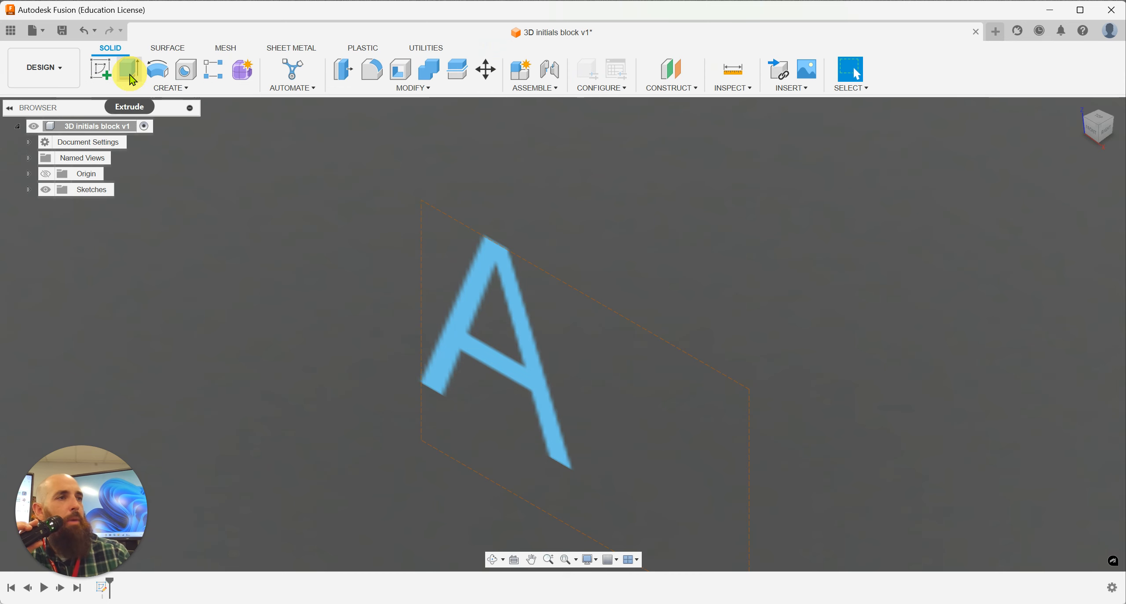
click(134, 73)
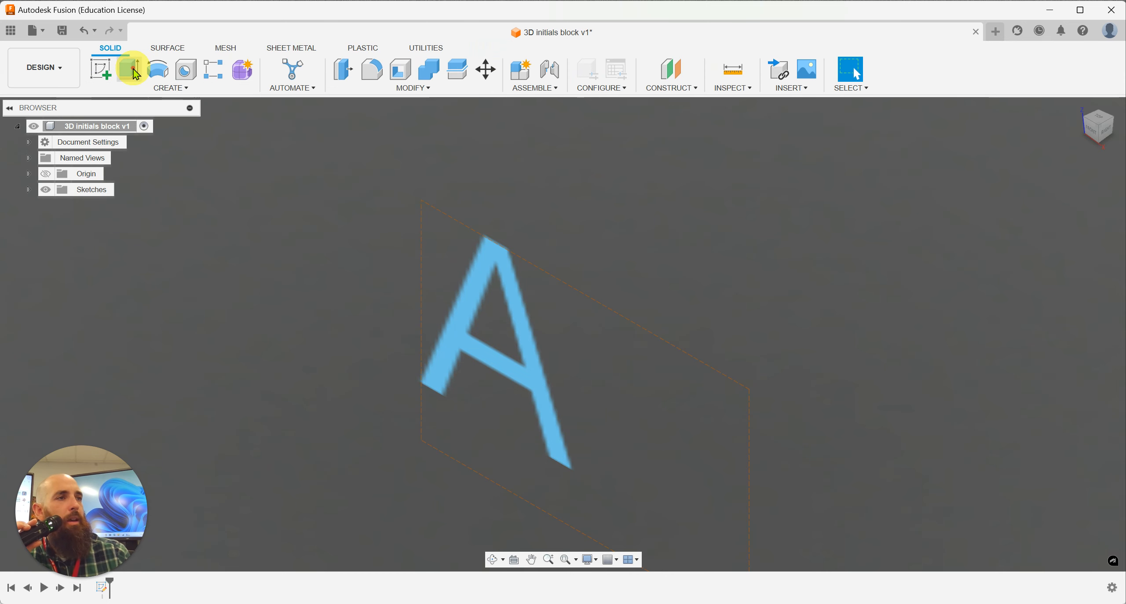
click(449, 354)
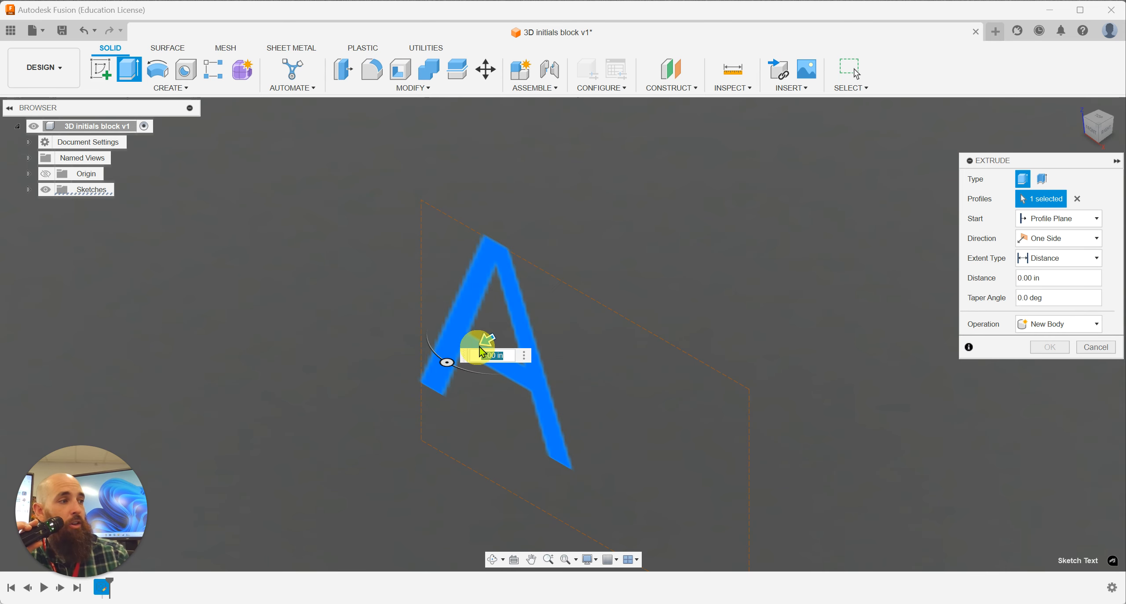
drag(486, 341, 443, 369)
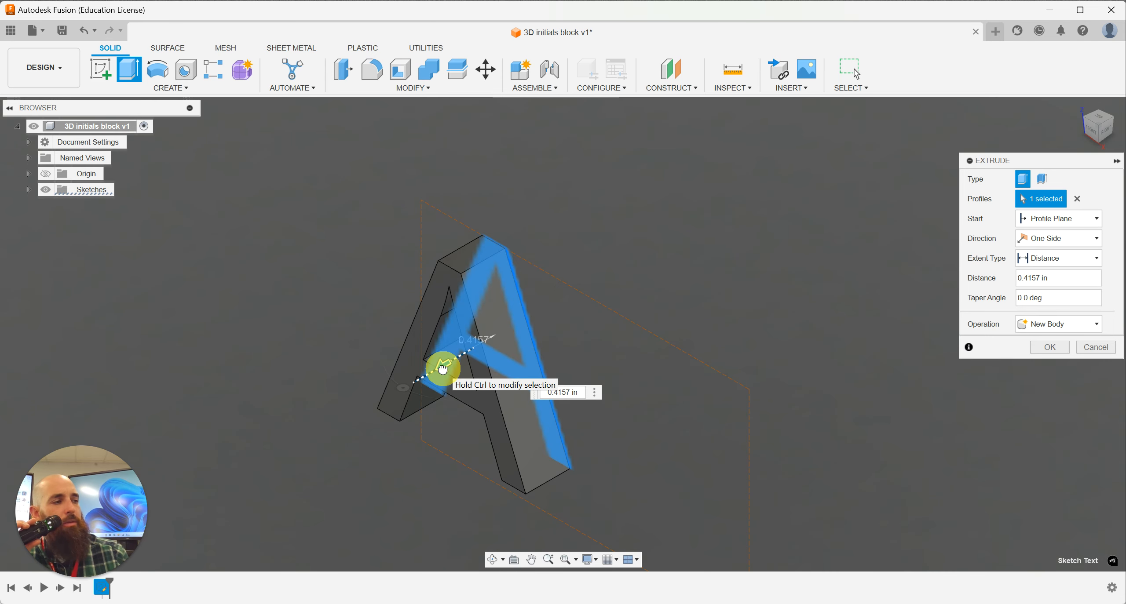
drag(443, 369, 536, 312)
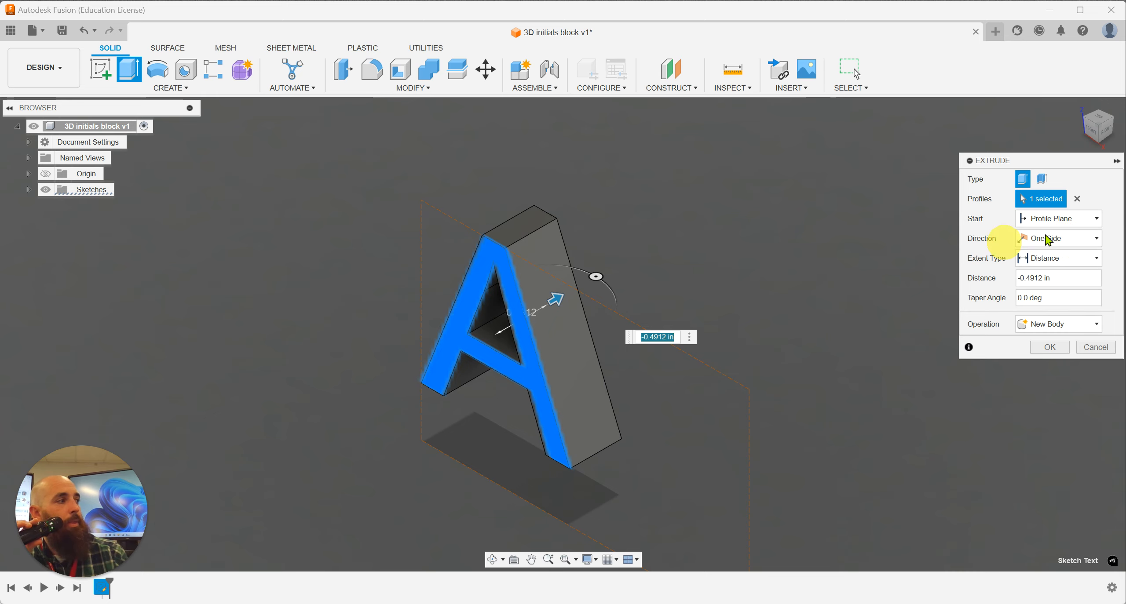
click(1045, 240)
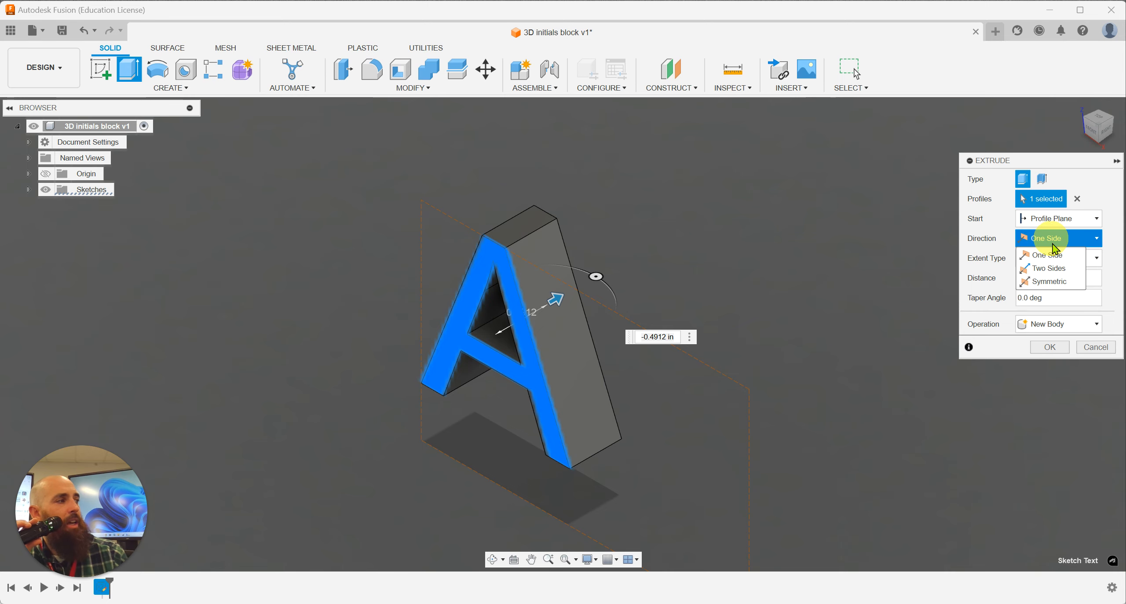
click(1055, 283)
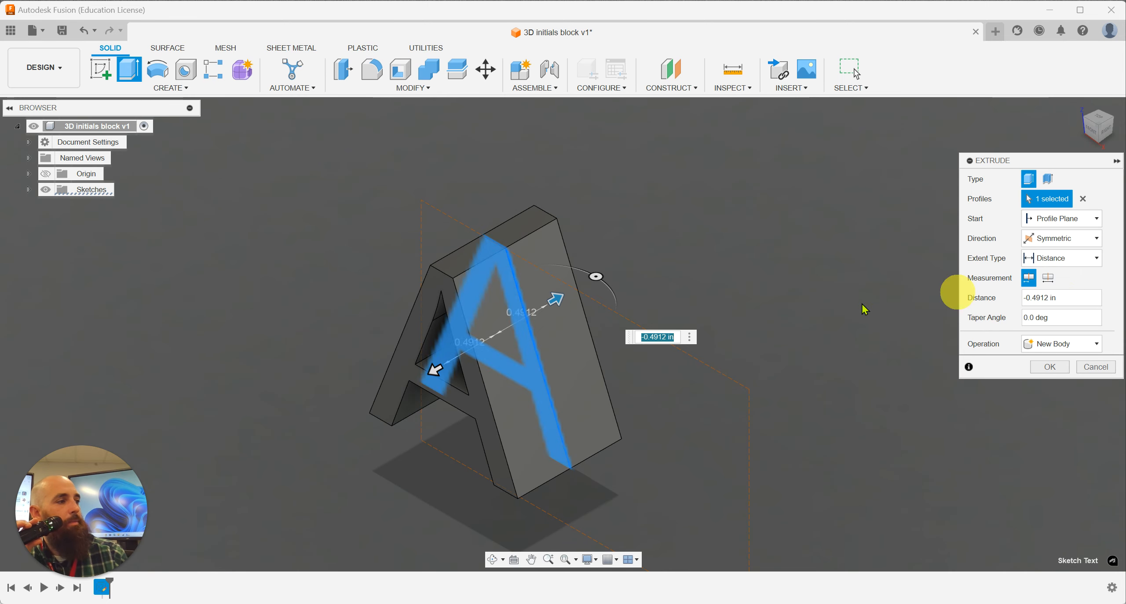
drag(558, 299, 581, 285)
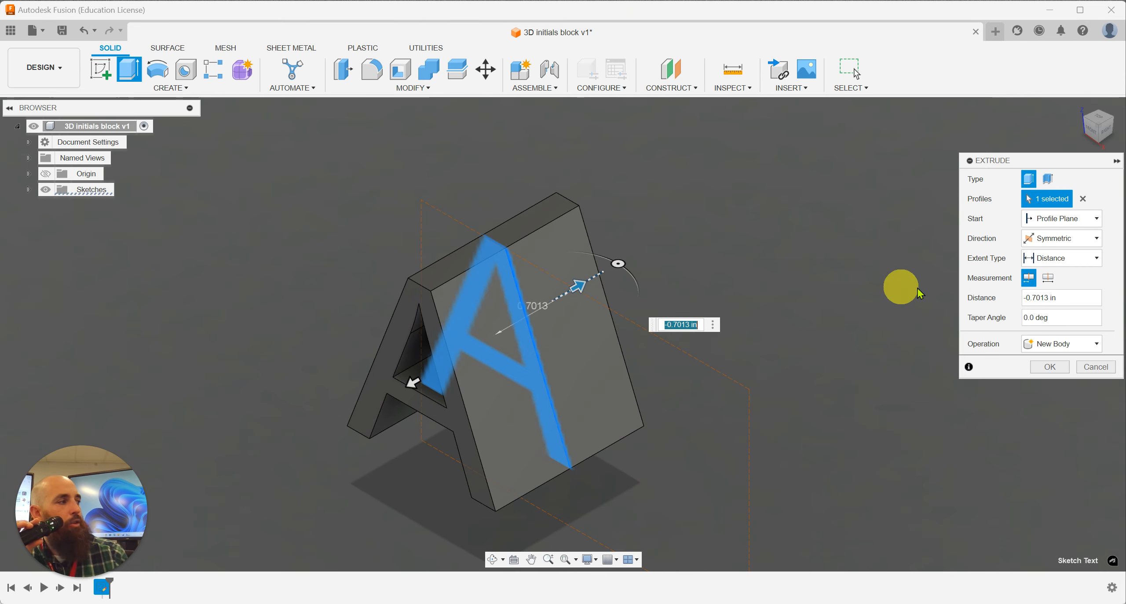
click(1047, 280)
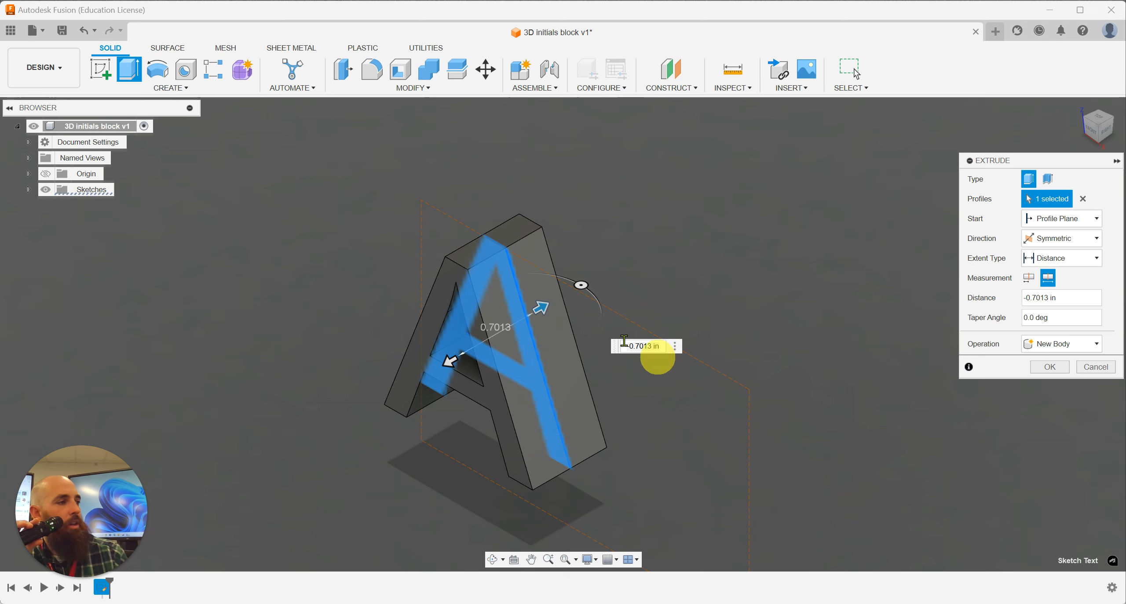
click(587, 287)
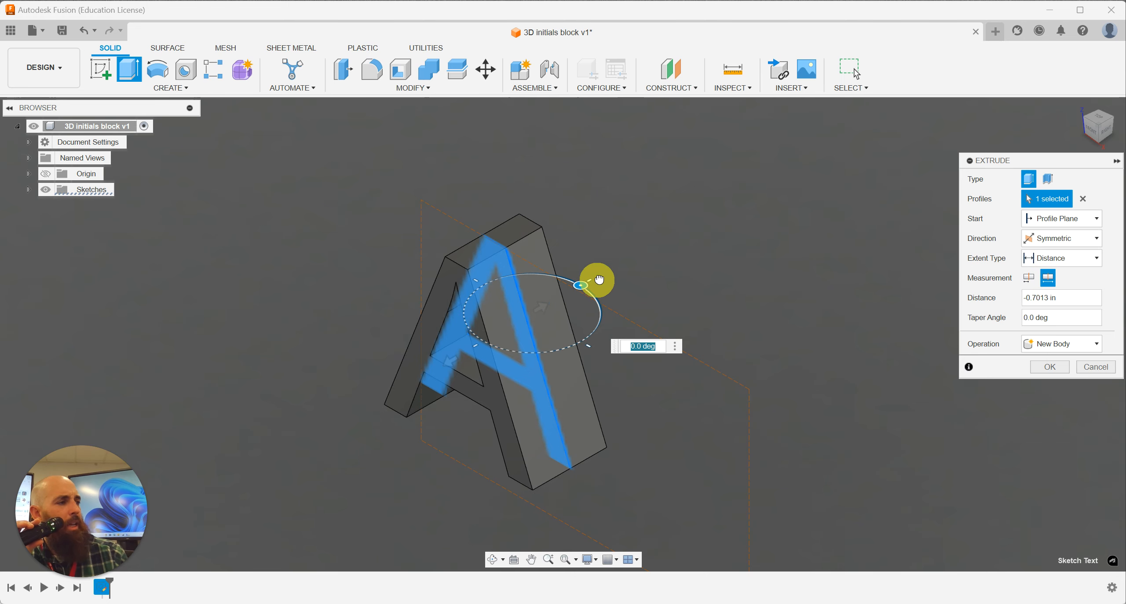
drag(597, 281, 574, 296)
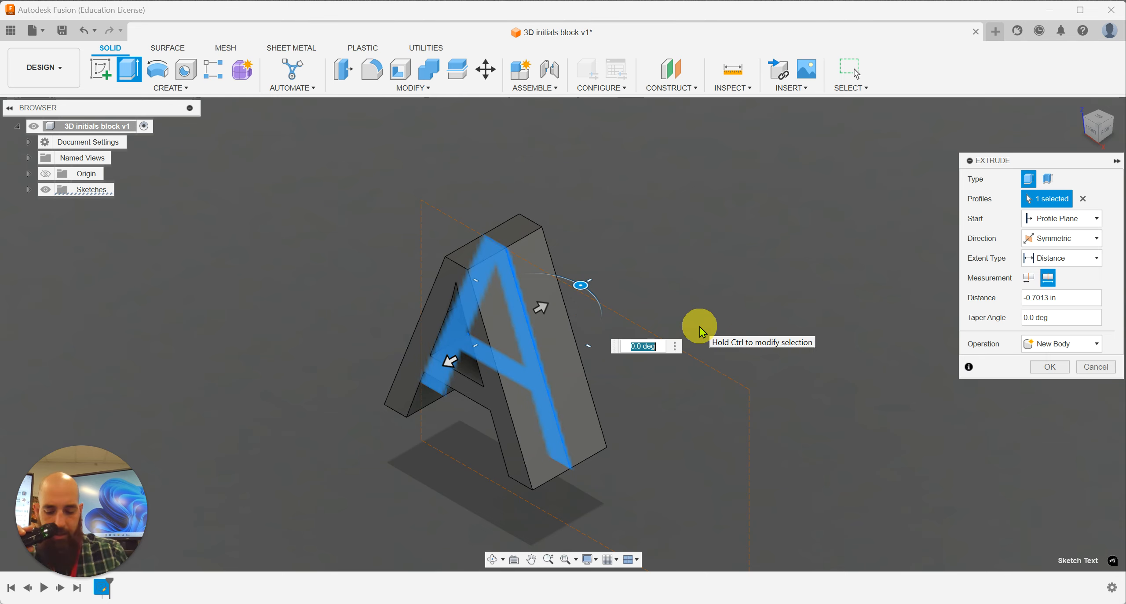
key(Escape)
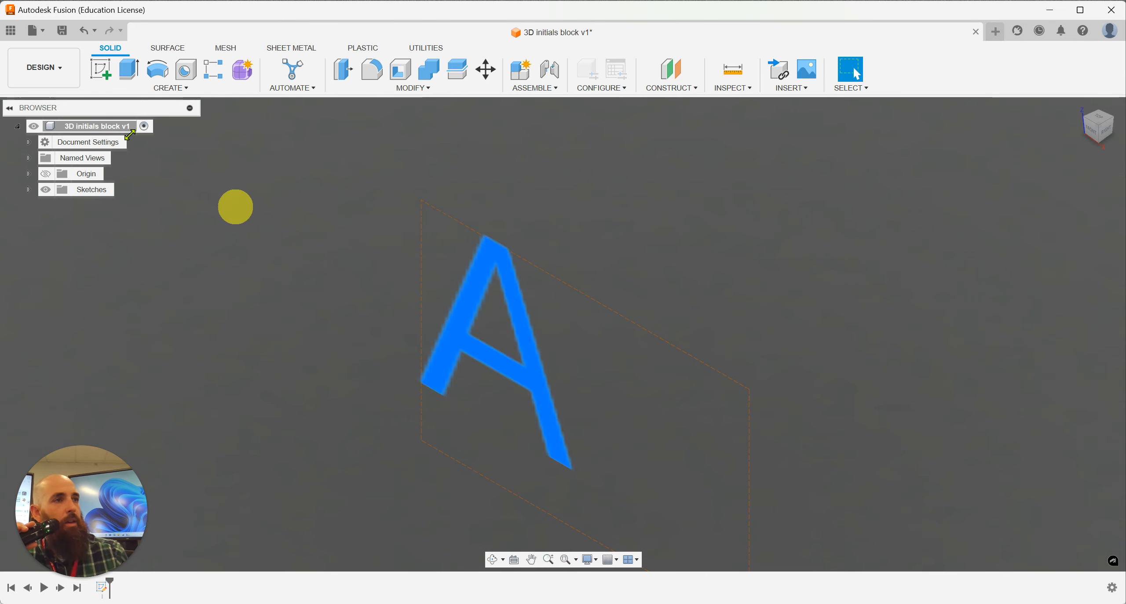
Step: Extrude the letter A symmetrically about its sketch plane to a whole length of 2 in as a new body
click(128, 69)
click(469, 334)
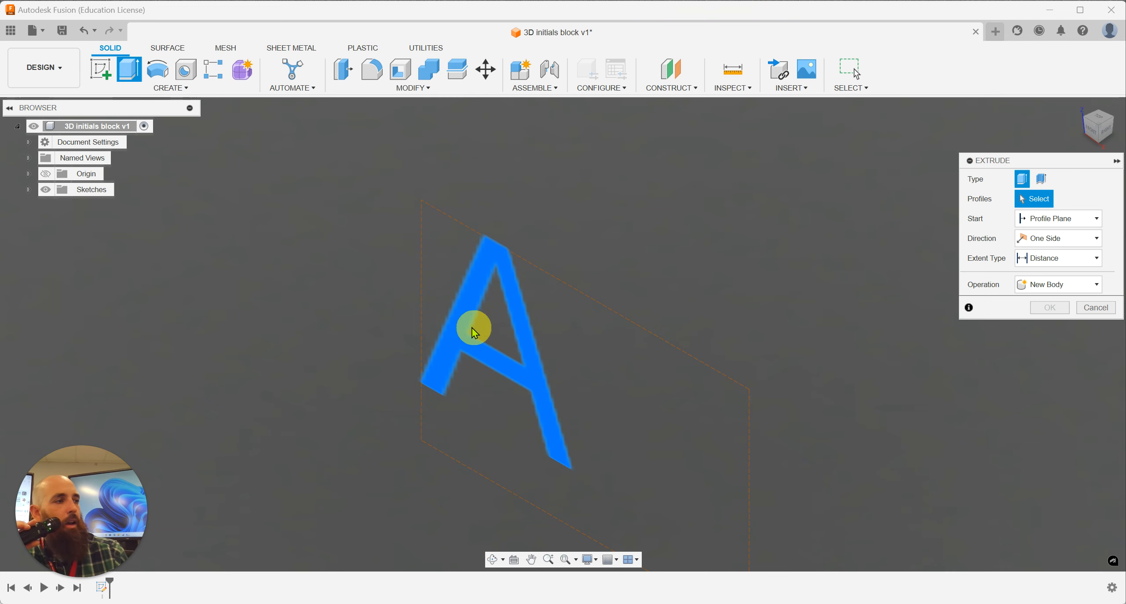
click(1090, 238)
click(1052, 282)
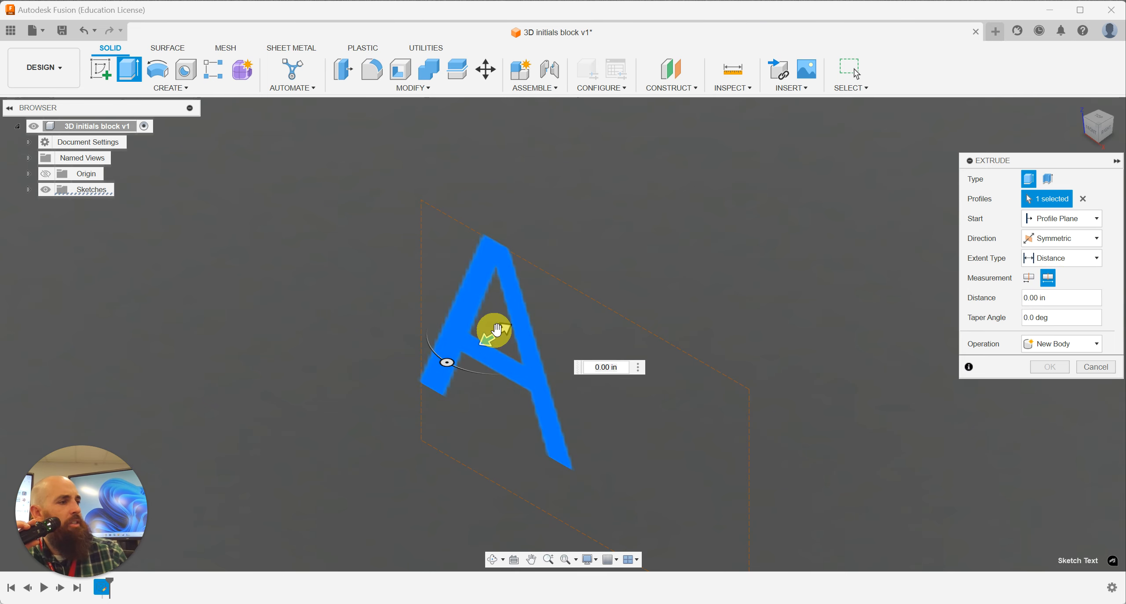
drag(501, 330, 594, 296)
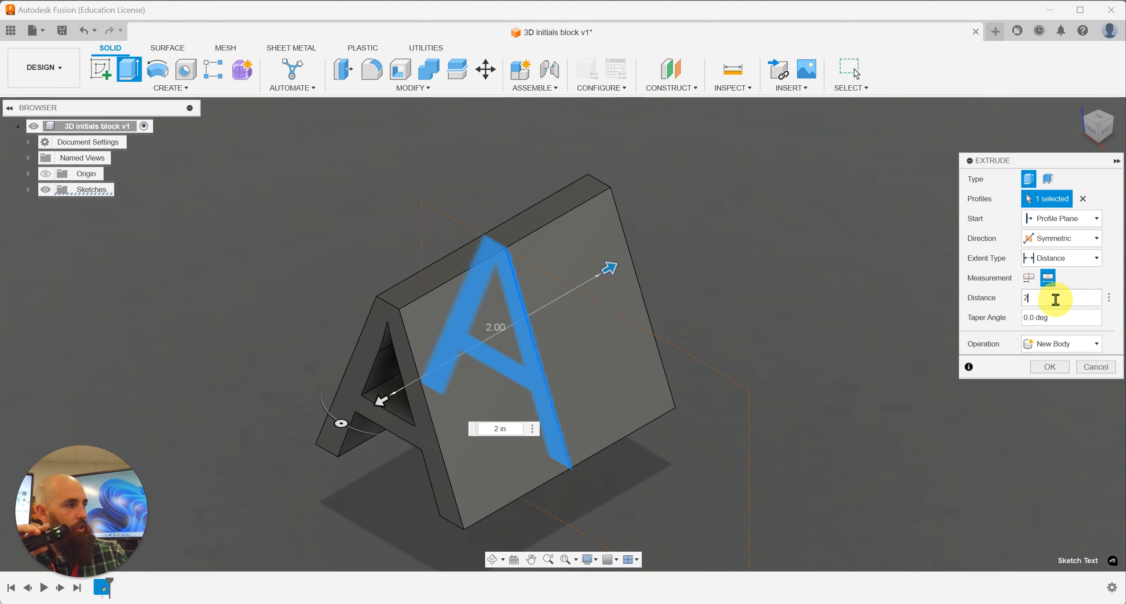
click(1044, 369)
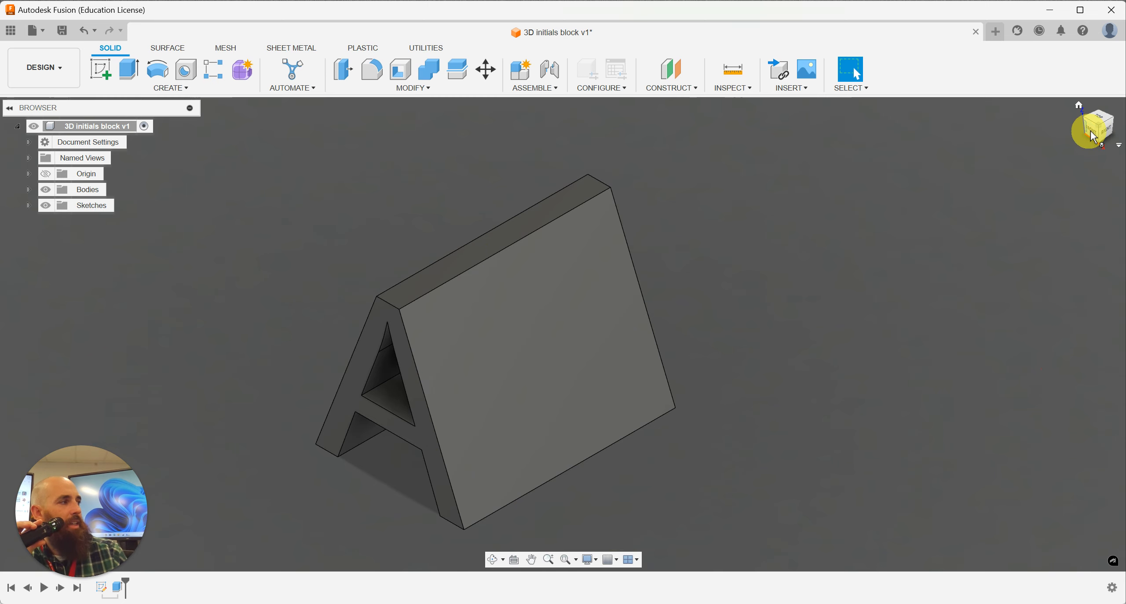
Step: Start a new sketch on the right origin plane, perpendicular to the letter A's front face
drag(1091, 131, 1099, 122)
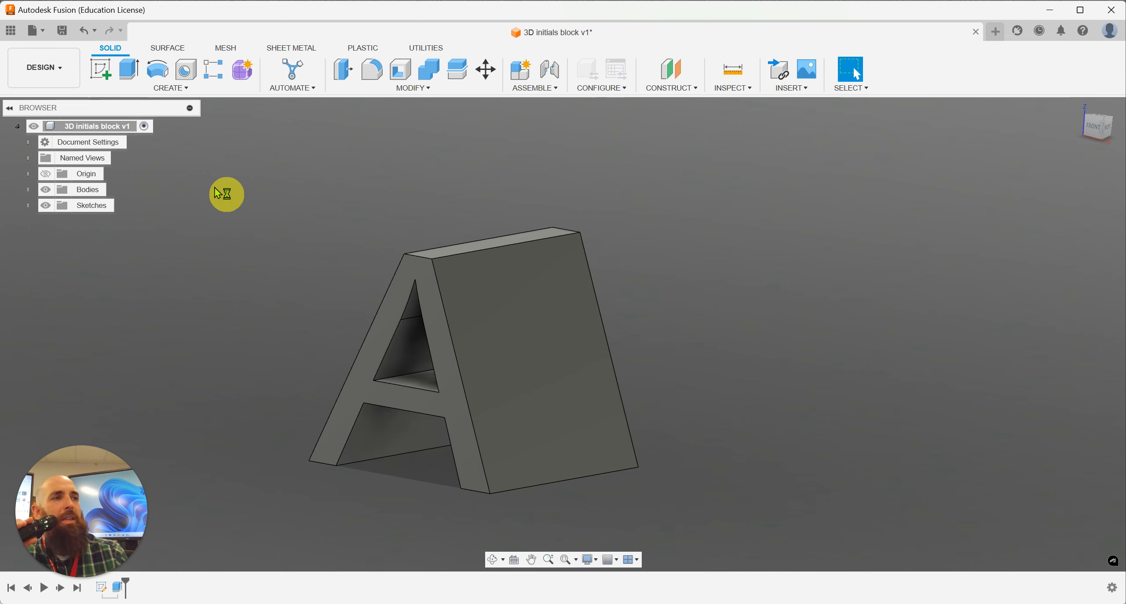
click(109, 77)
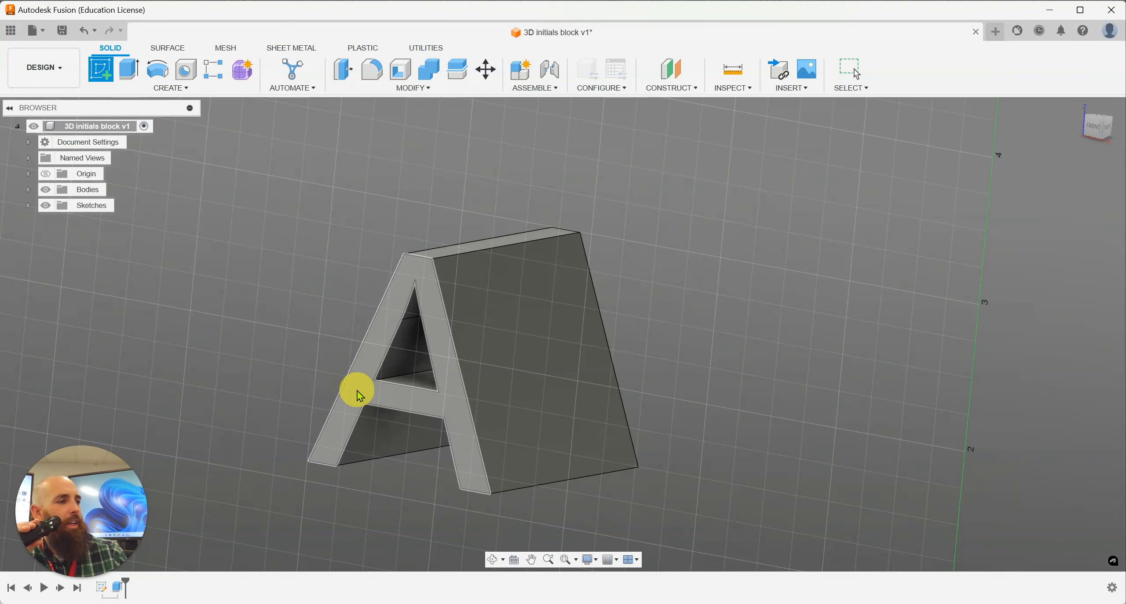
scroll(925, 284, up, 3)
scroll(808, 337, down, 3)
scroll(700, 372, down, 5)
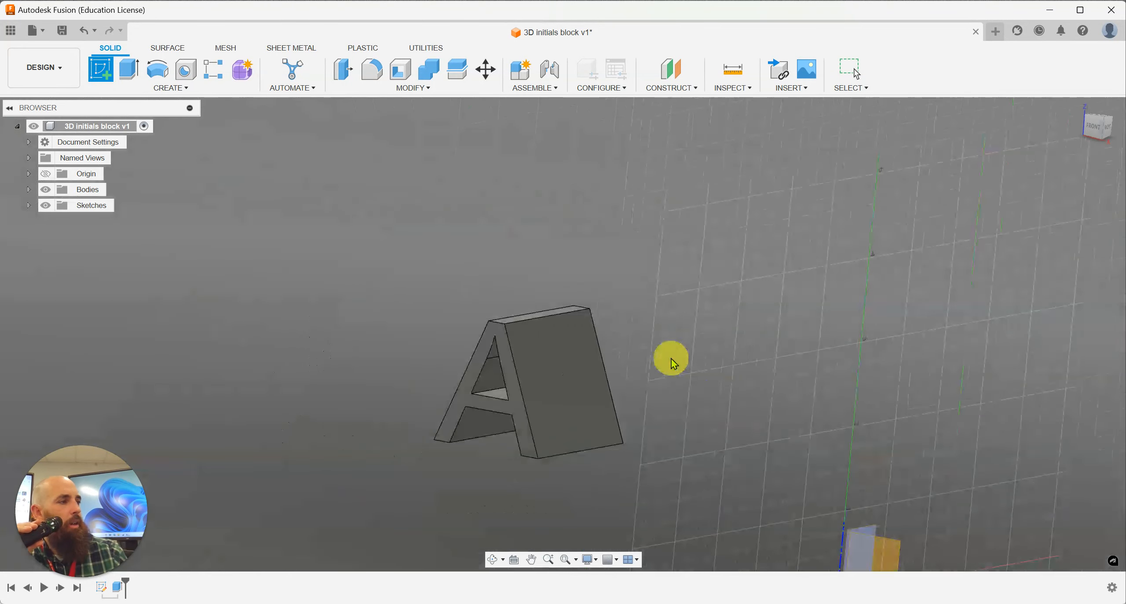
middle_drag(816, 470, 703, 368)
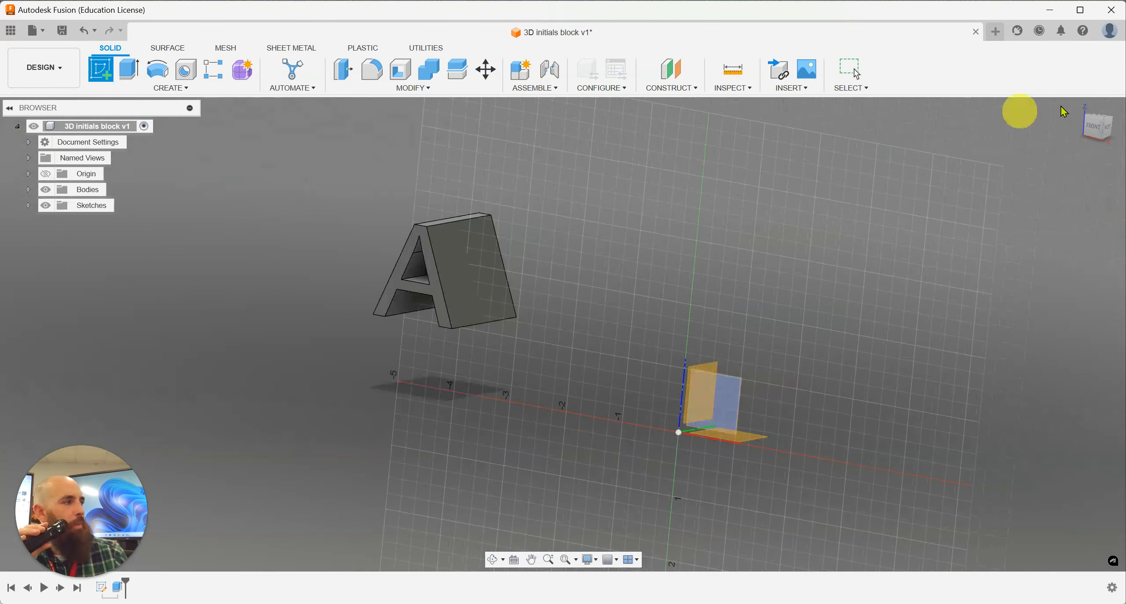
click(1079, 106)
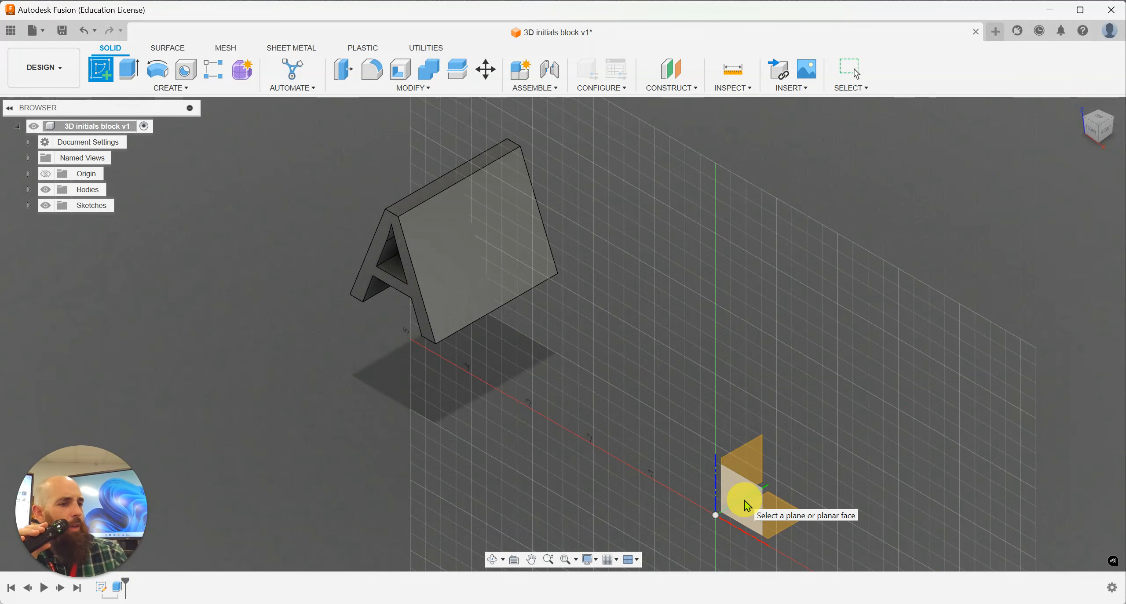
click(750, 458)
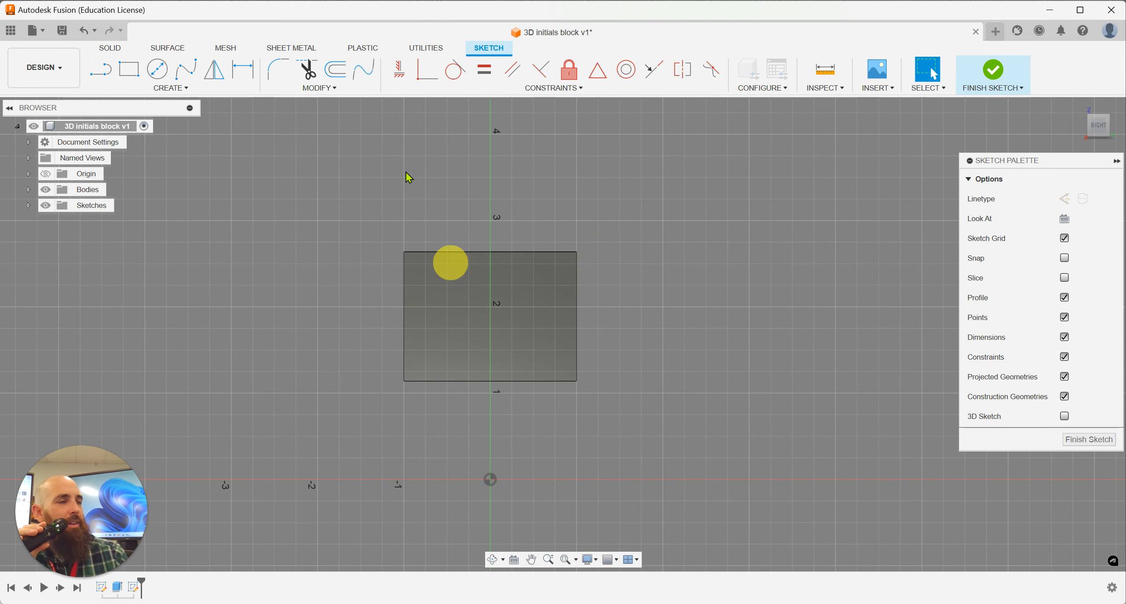
Step: Add a sketch text "B" in Arial, 1.5 in high, in a frame spanning the full height of the extruded letter's side
click(156, 90)
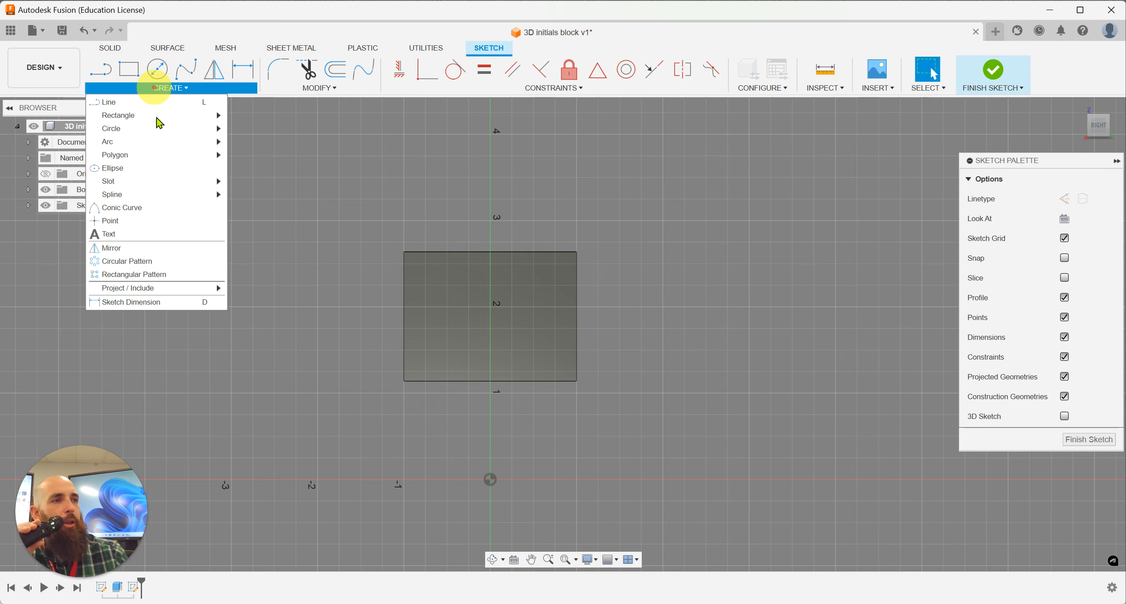
click(150, 237)
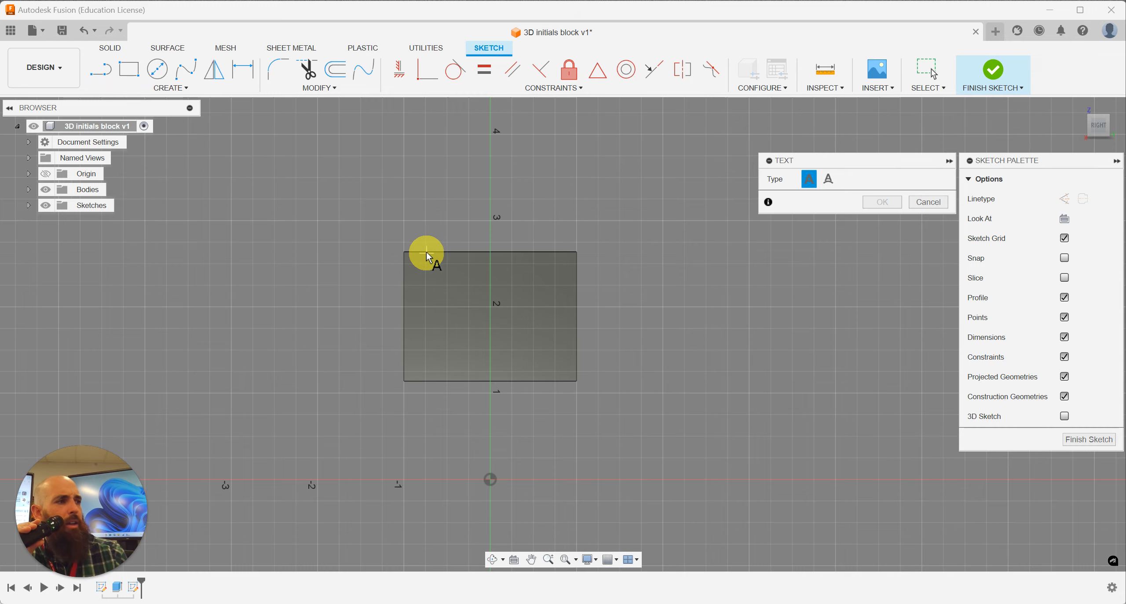
scroll(426, 252, up, 3)
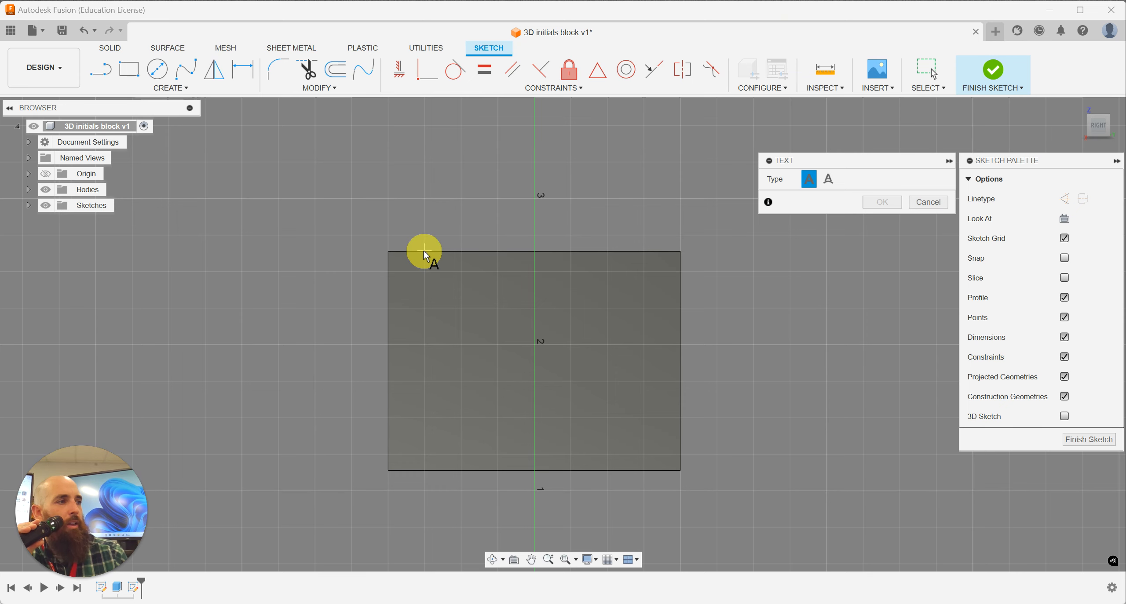
click(424, 252)
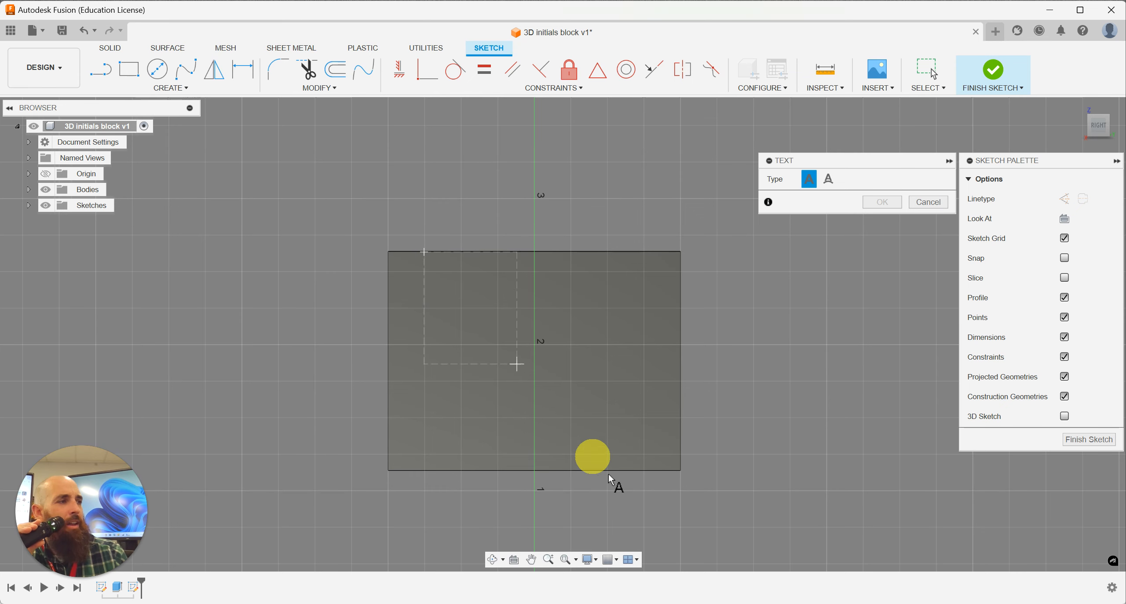
click(647, 469)
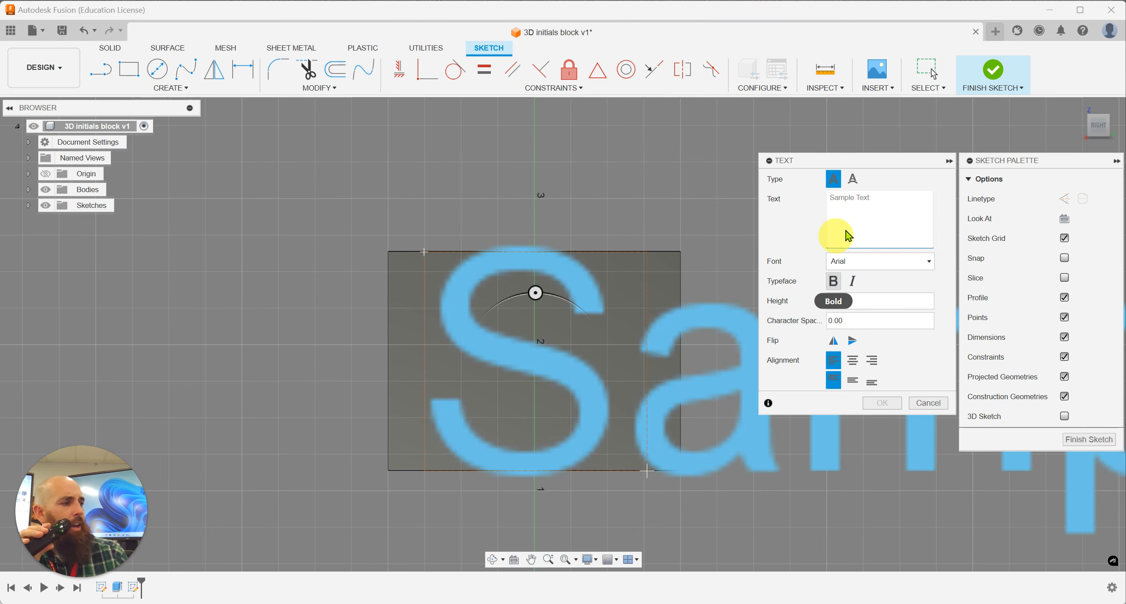
click(870, 215)
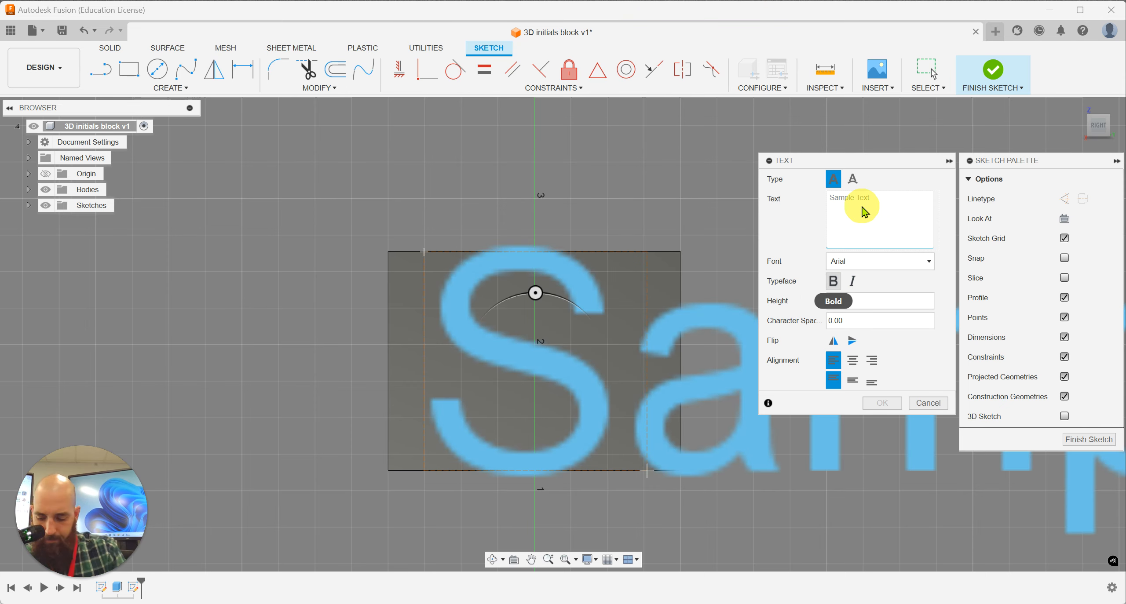
text(B)
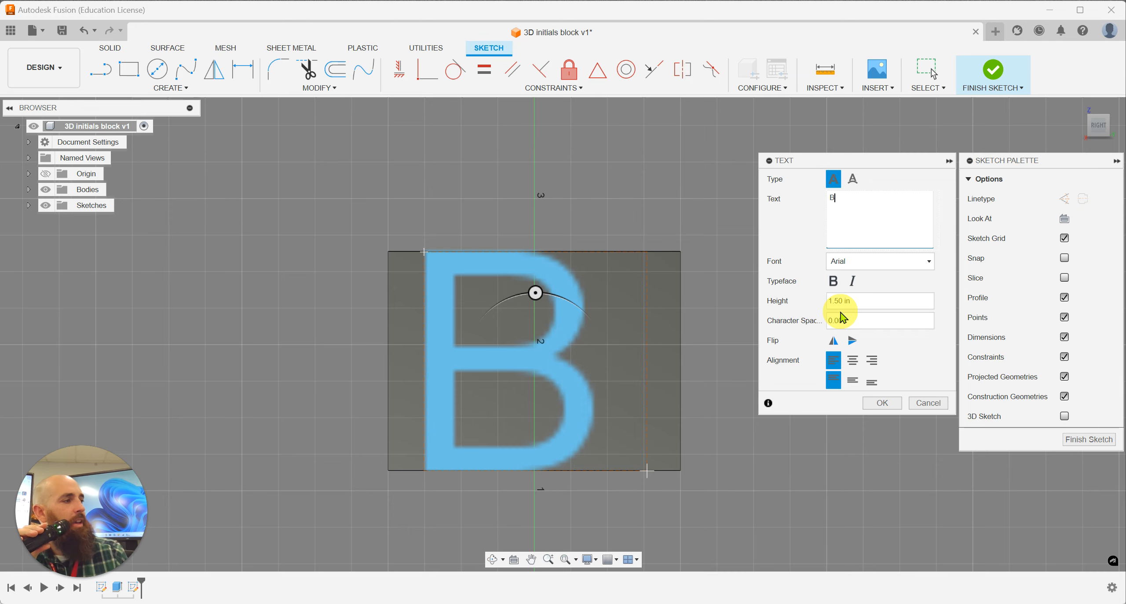
click(882, 404)
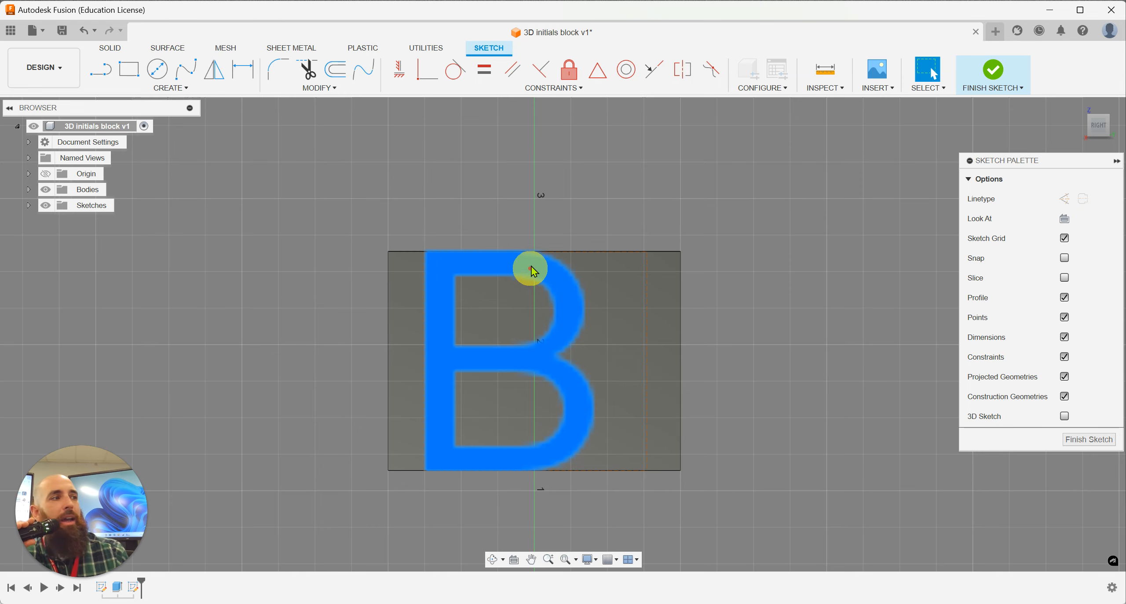
Step: Move the letter B straight up so it extends slightly above the block's upper edge, and check its position from the home and right views
mouse_move(531, 267)
mouse_down()
mouse_move(520, 231)
mouse_move(531, 232)
mouse_up()
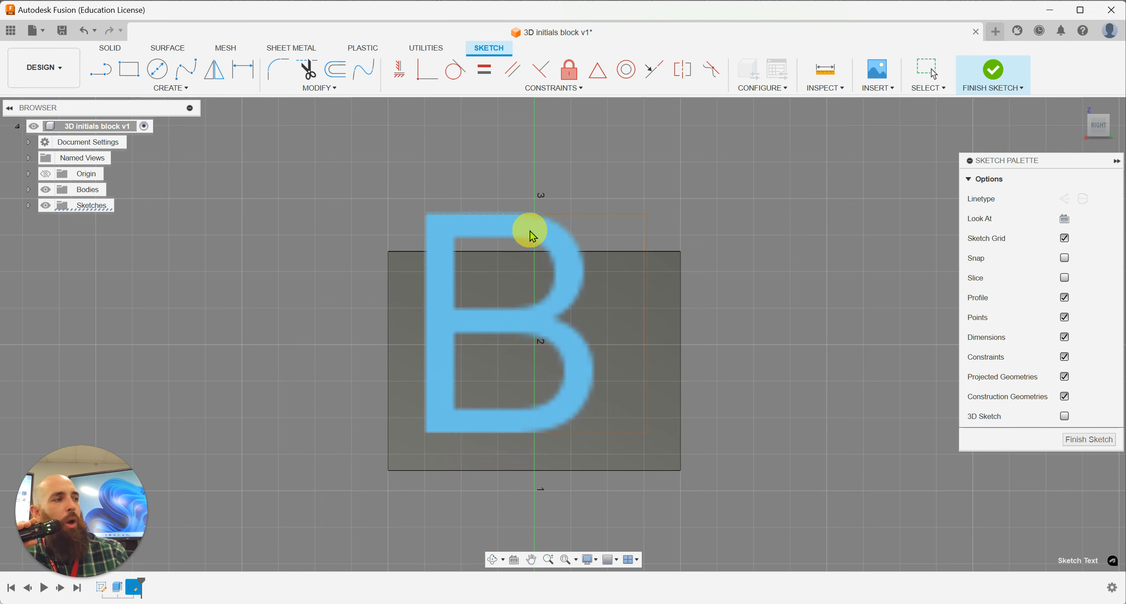
click(1088, 120)
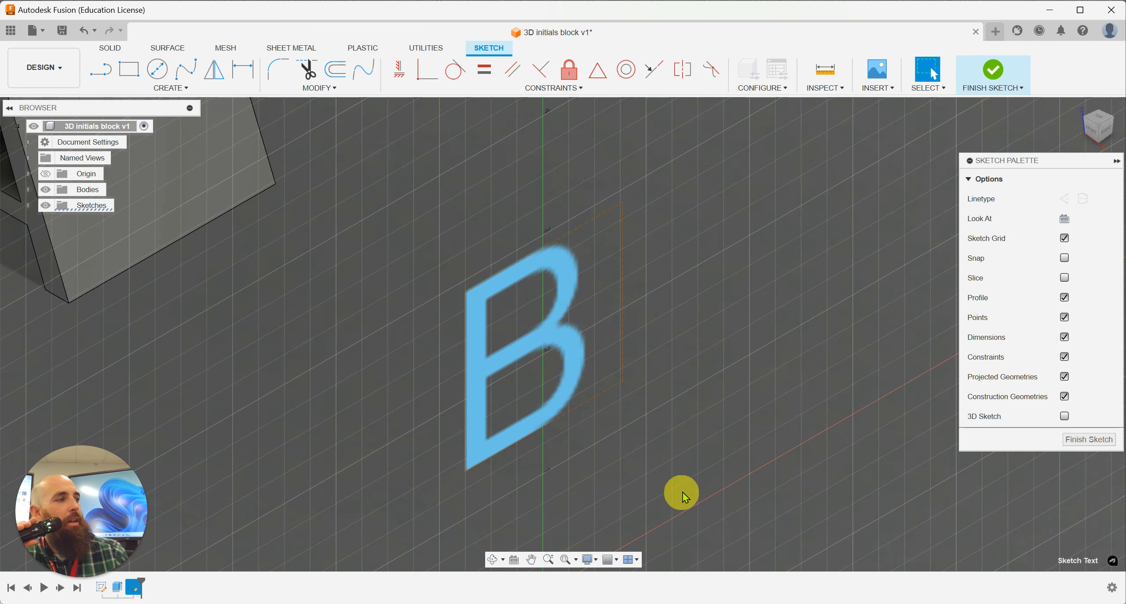
scroll(681, 494, up, 3)
scroll(638, 465, down, 6)
middle_drag(634, 470, 644, 383)
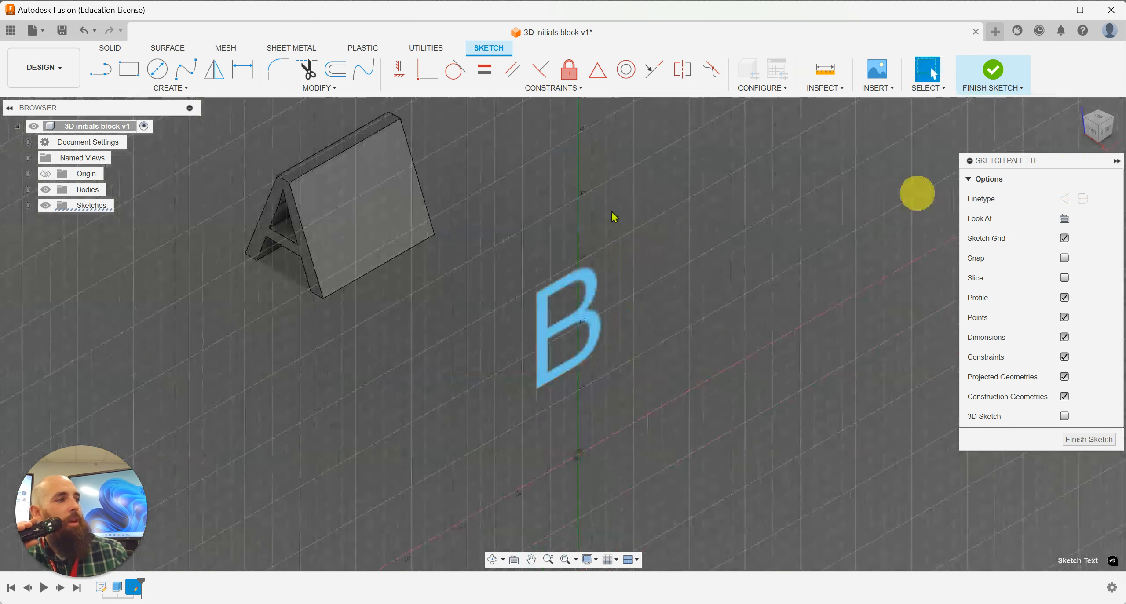
click(1107, 137)
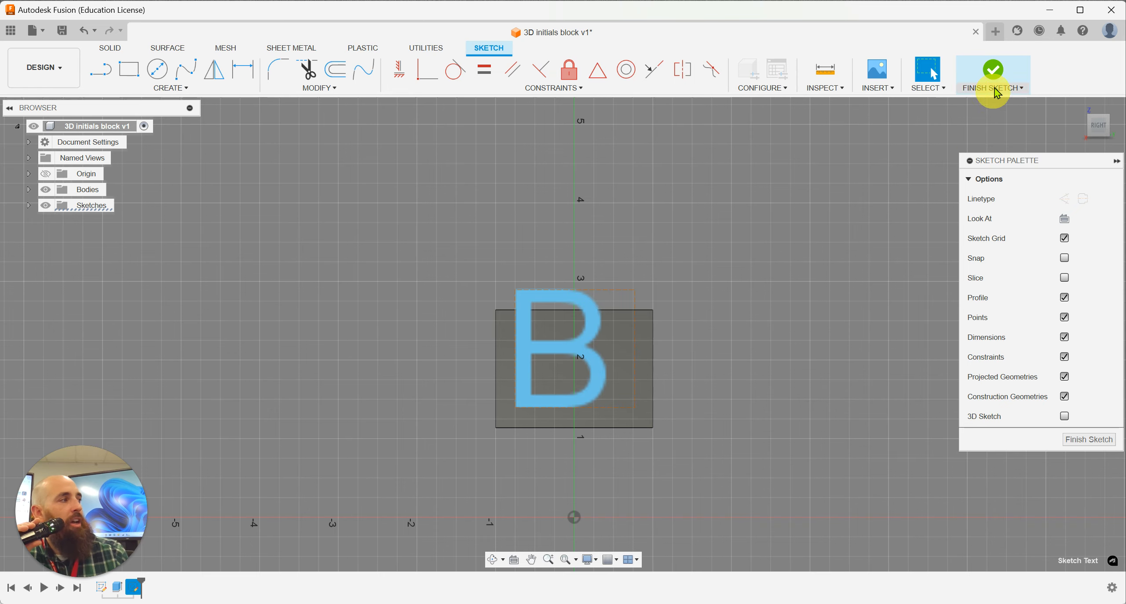
Step: Finish the sketch and extrude the letter B about -5.72 in through the whole letter A body, using the Intersect operation
click(995, 70)
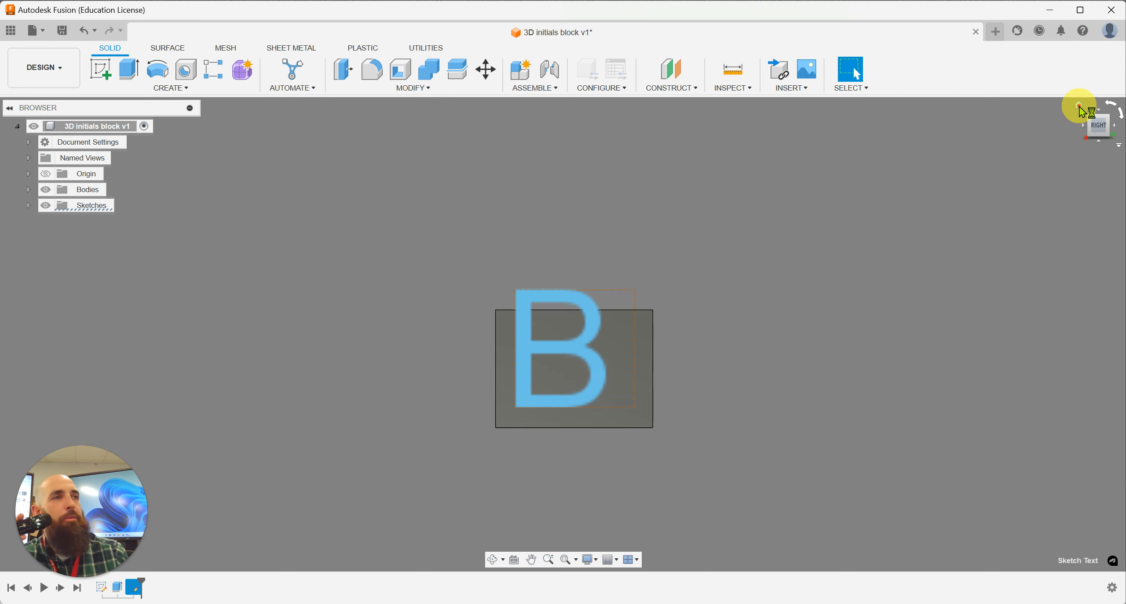
click(1079, 106)
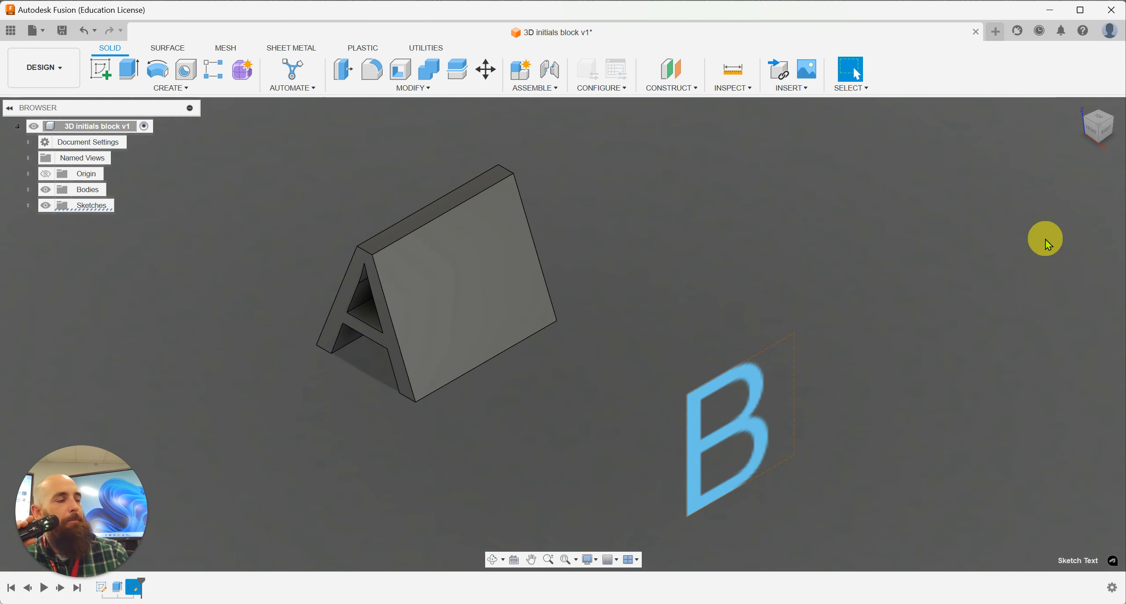
click(134, 73)
click(723, 402)
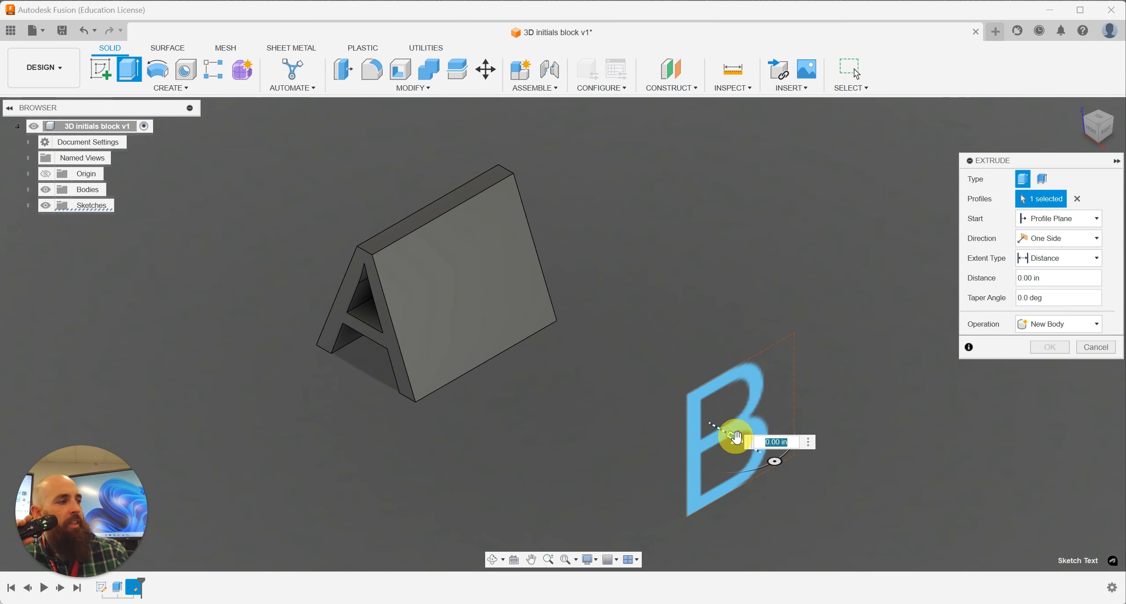
drag(737, 438, 310, 206)
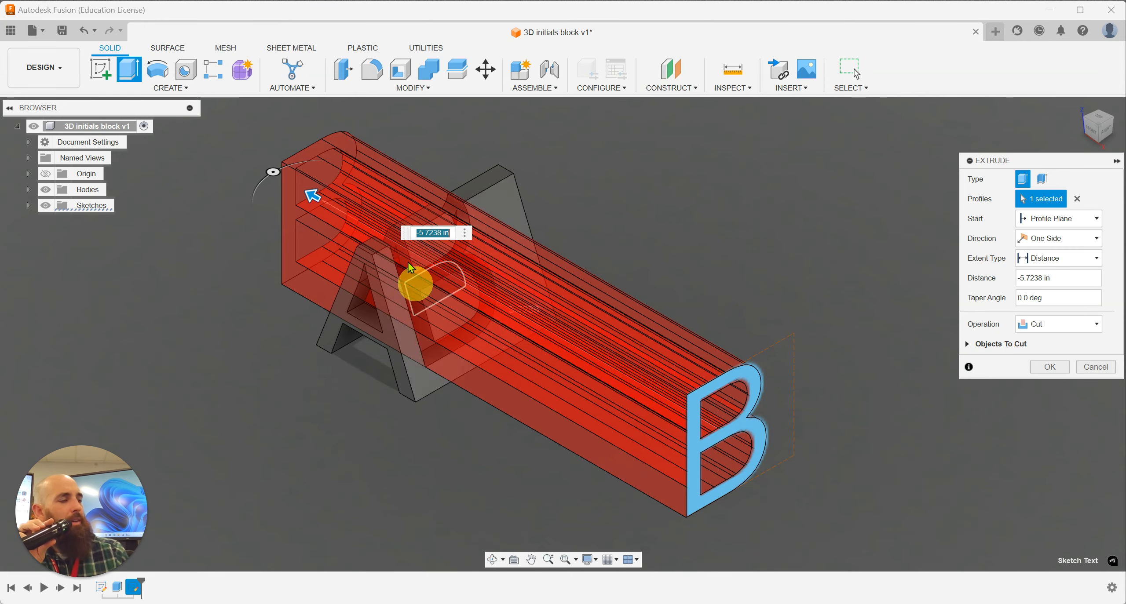
click(1062, 326)
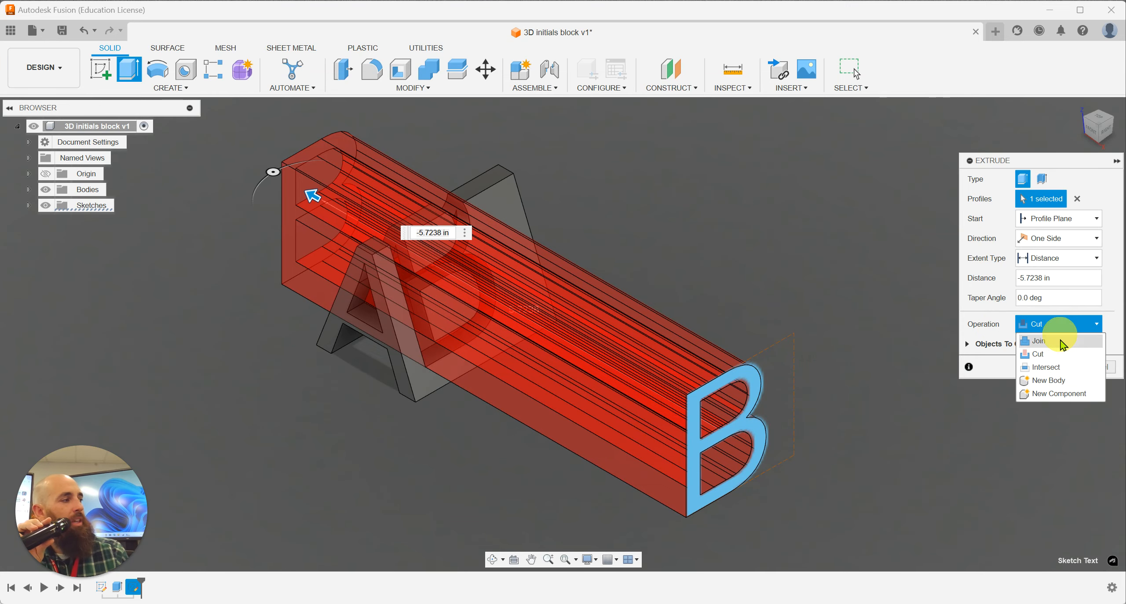
click(1062, 367)
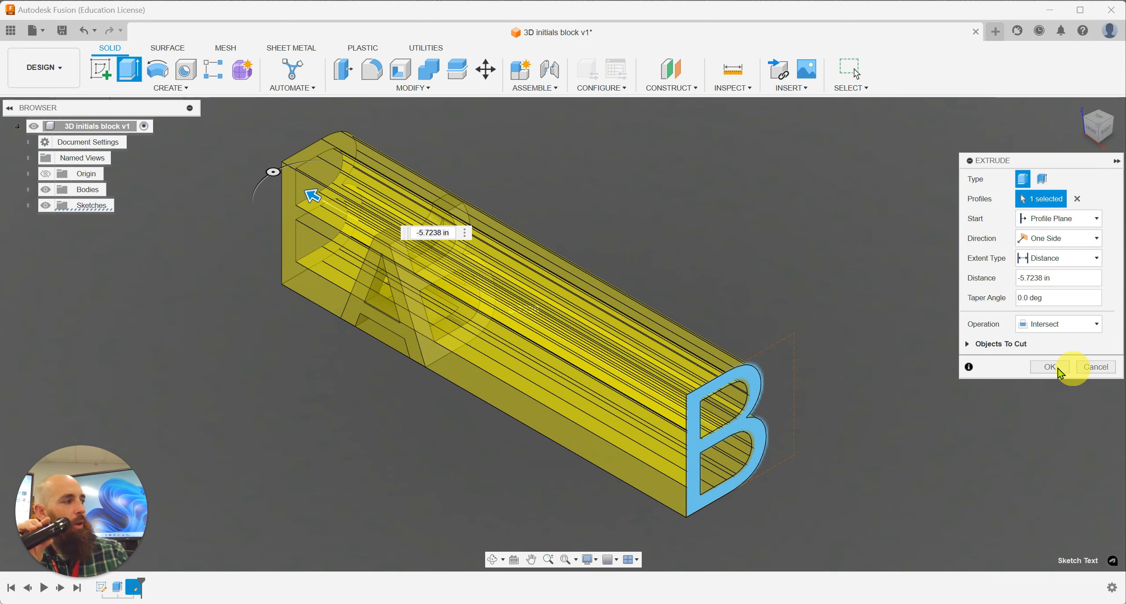
click(1045, 367)
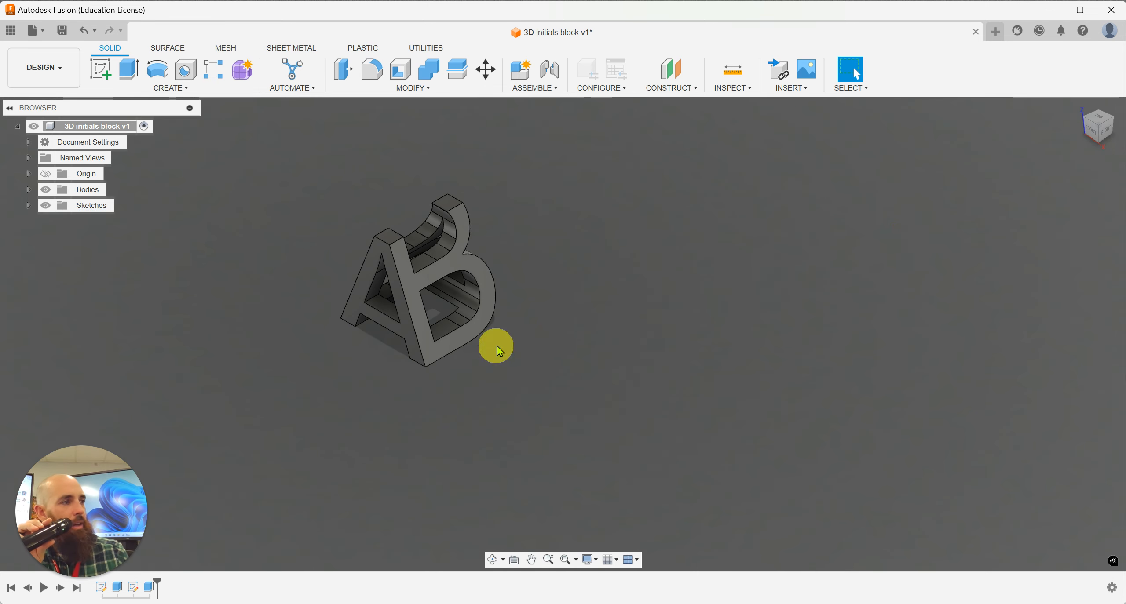
Step: Edit the letter B's sketch and move the B down to fit between the upper and lower edges of the block's side, finishing the sketch
click(1106, 130)
mouse_move(1106, 130)
mouse_down()
mouse_move(1077, 108)
mouse_move(1096, 128)
mouse_up()
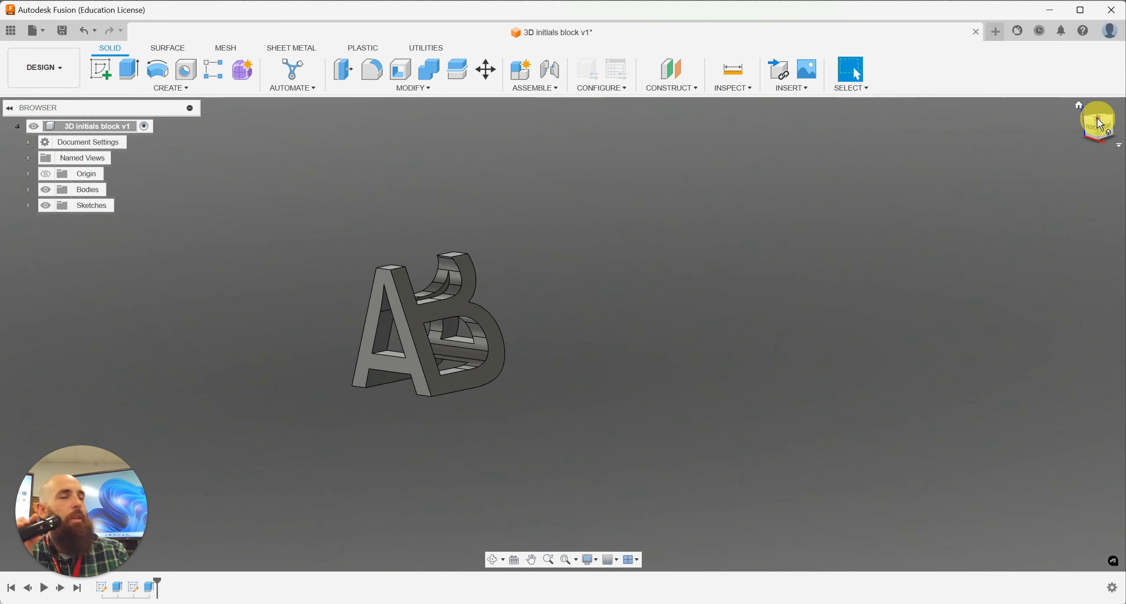
click(1097, 118)
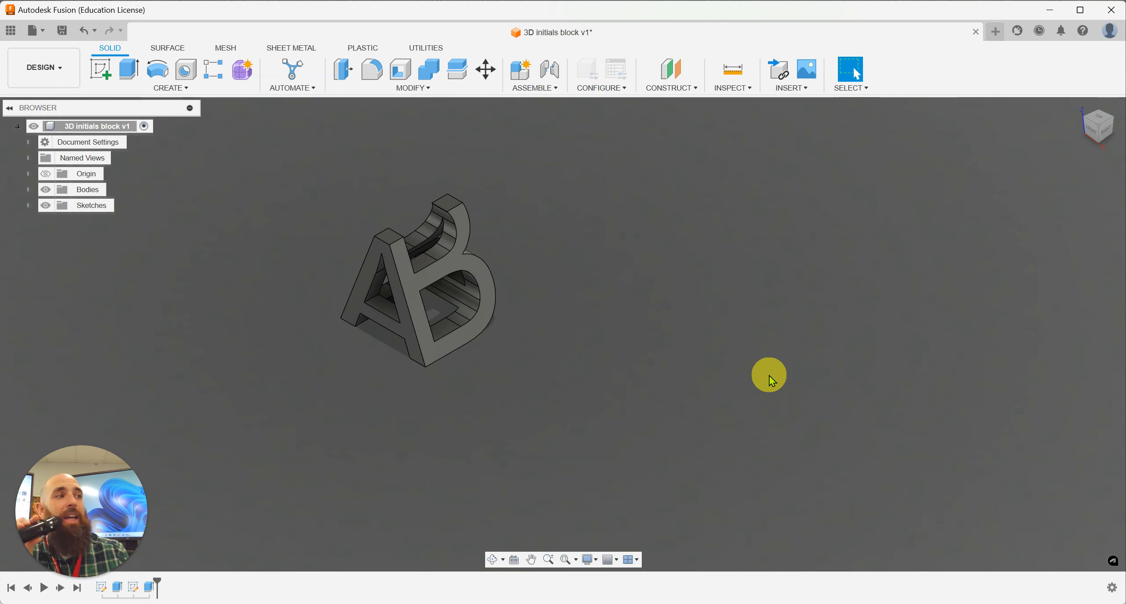
middle_drag(354, 500, 387, 554)
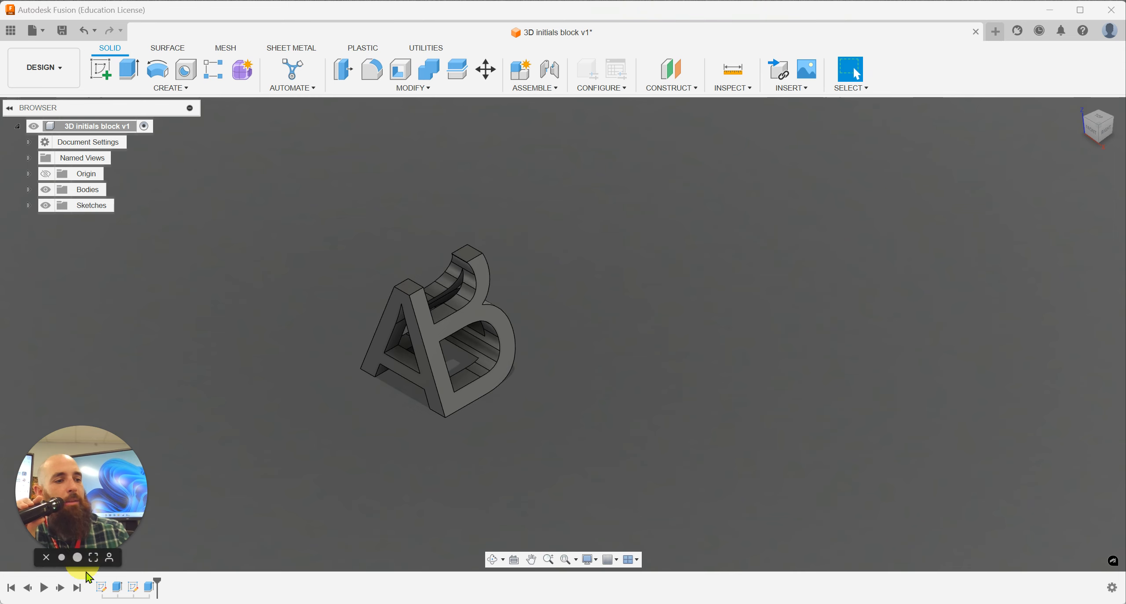
click(102, 589)
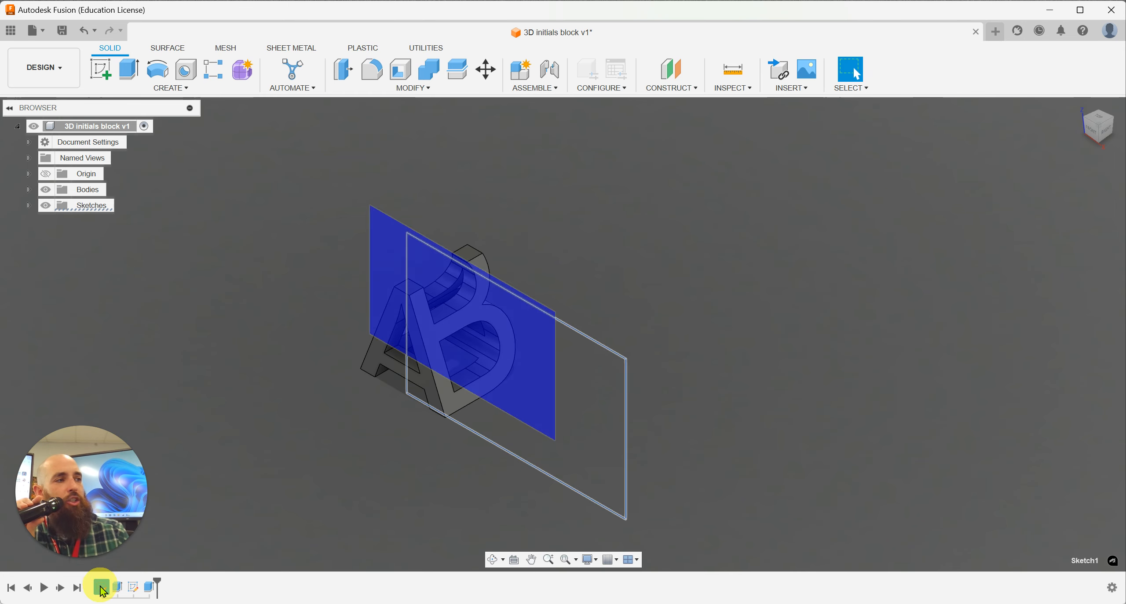
click(117, 593)
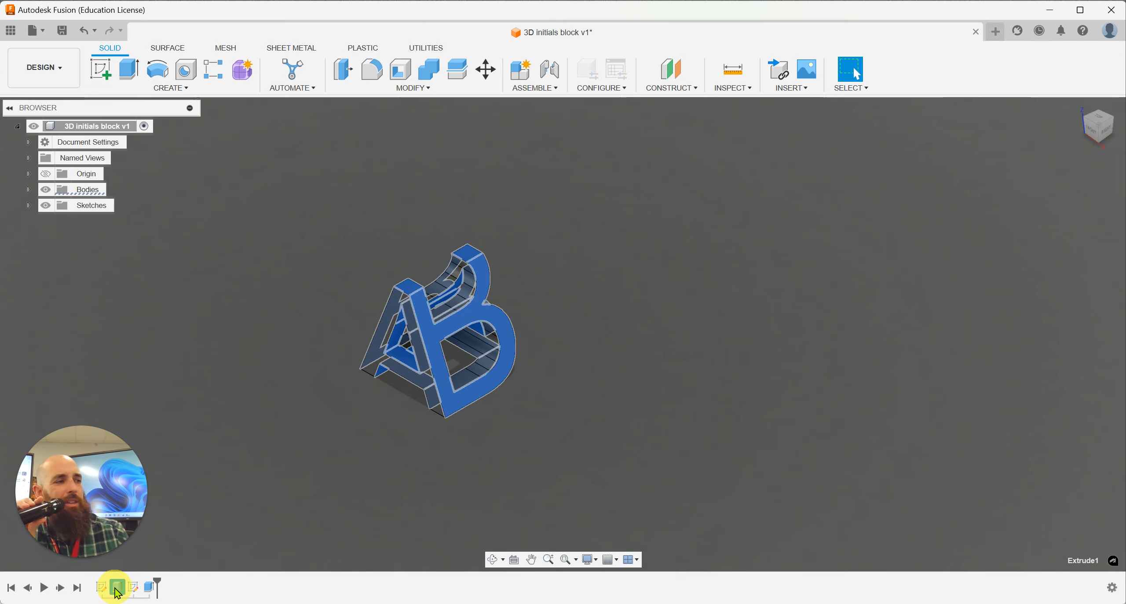
click(133, 589)
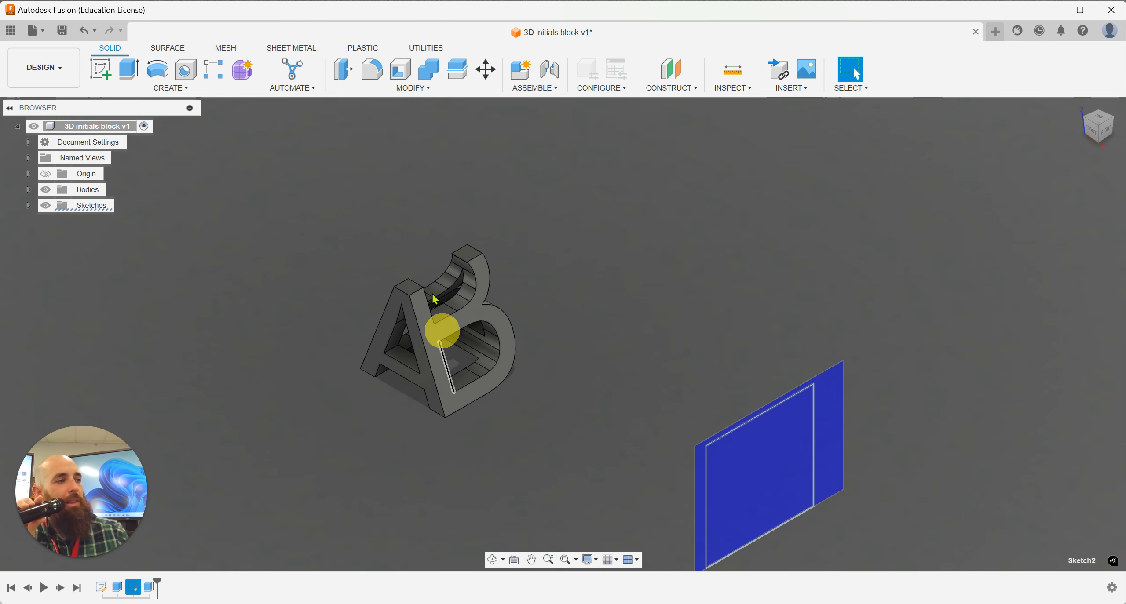
right_click(135, 594)
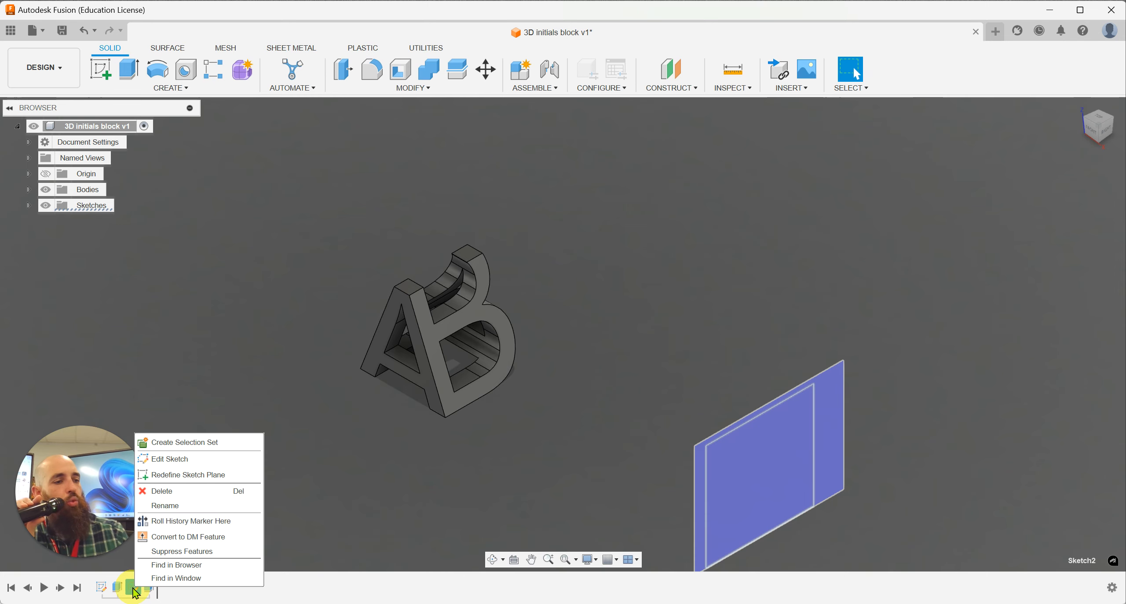
click(170, 464)
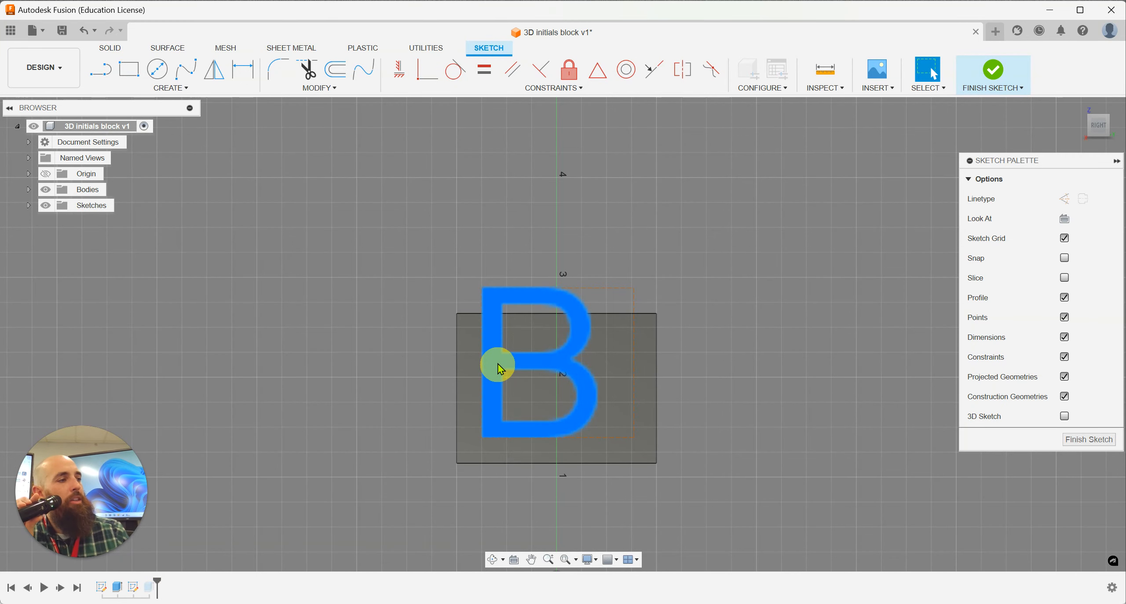
drag(497, 362, 505, 387)
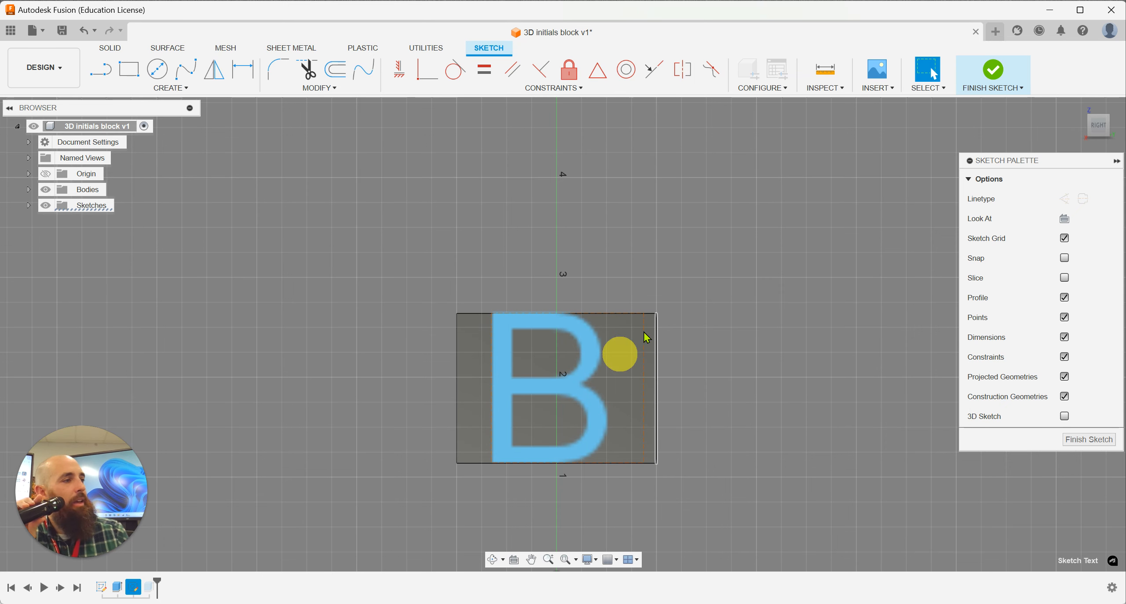
click(994, 74)
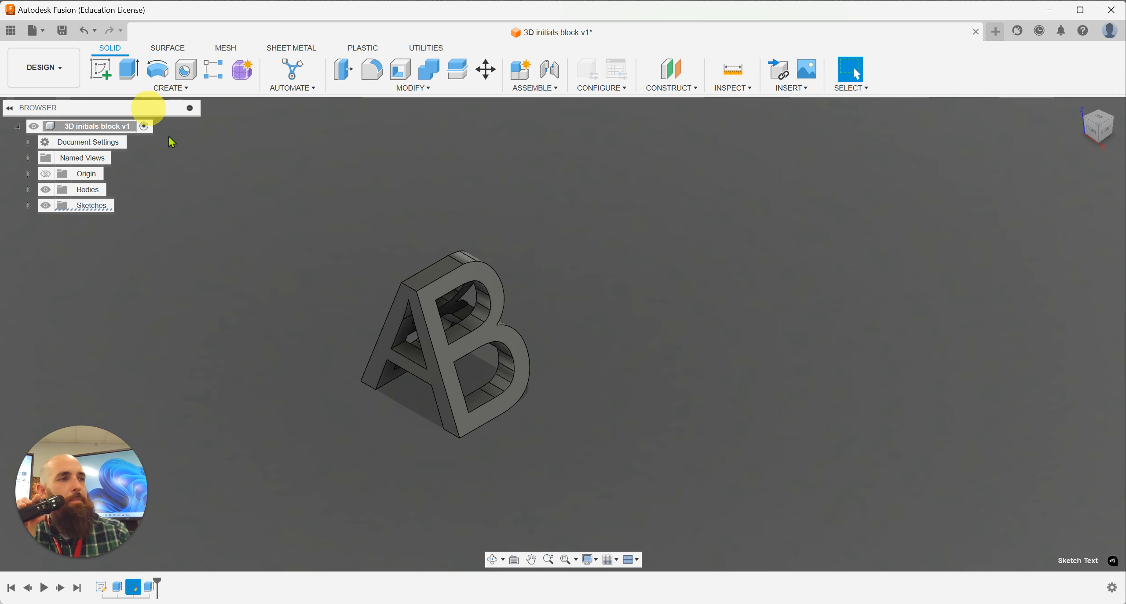
click(101, 70)
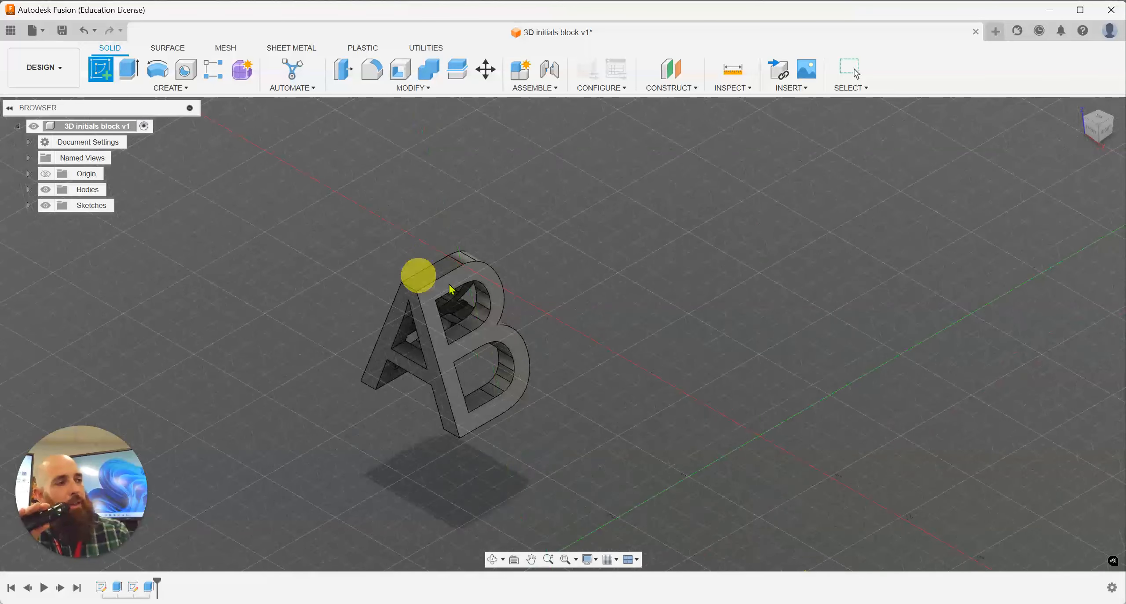
click(112, 81)
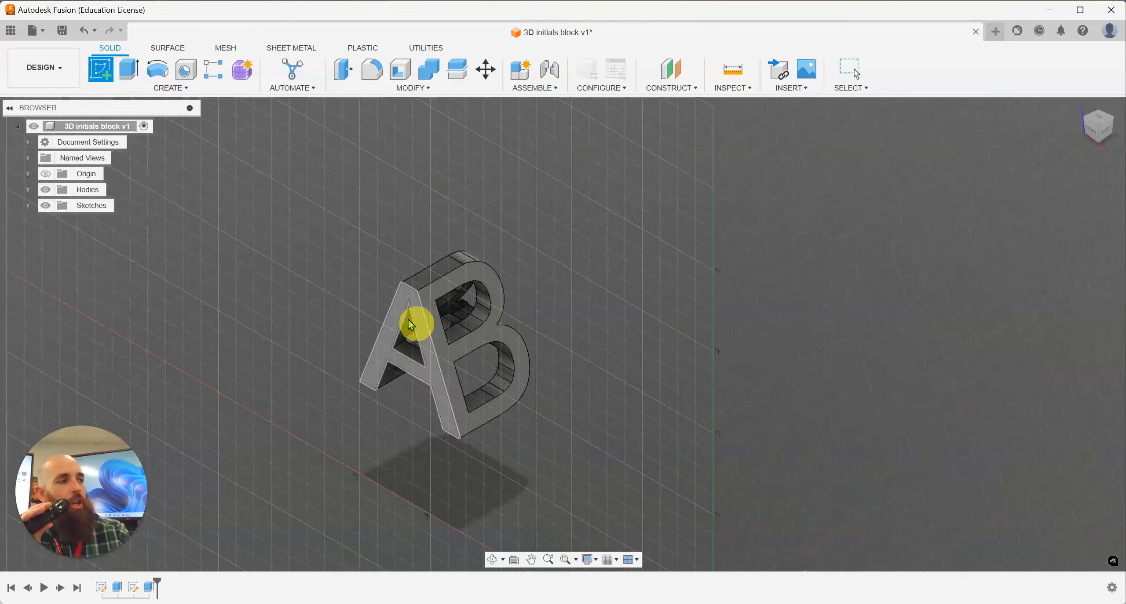
scroll(583, 387, down, 3)
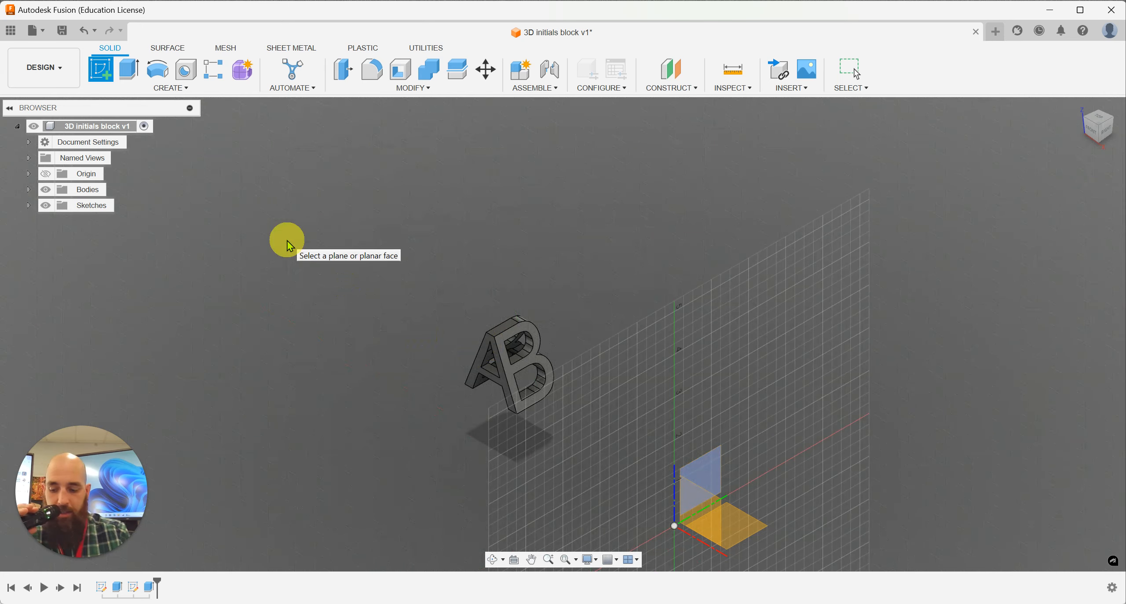
key(Escape)
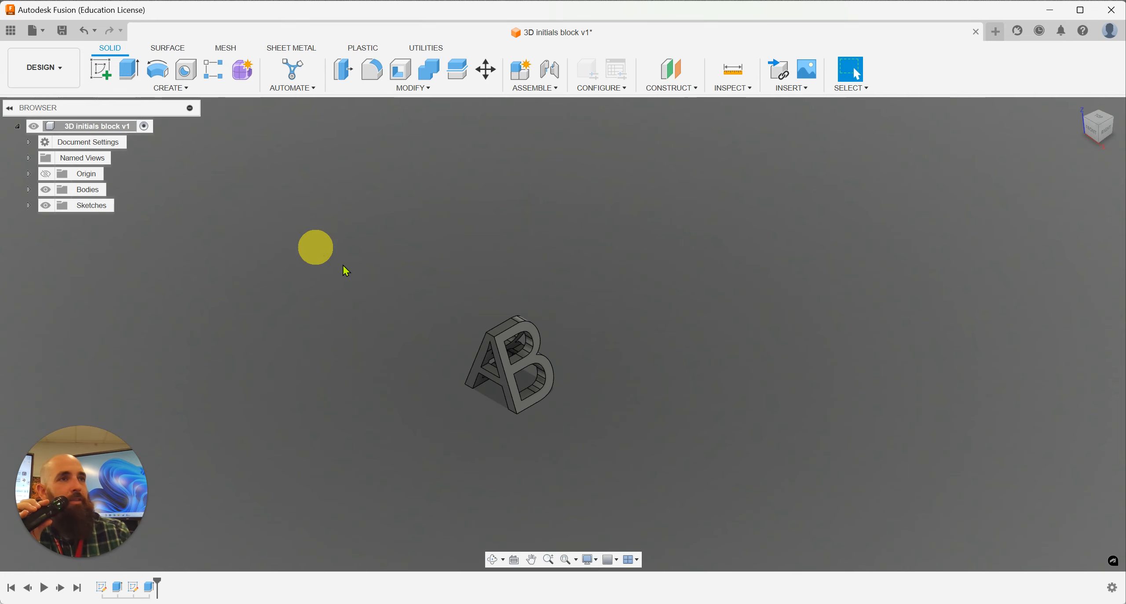
middle_drag(553, 121, 564, 176)
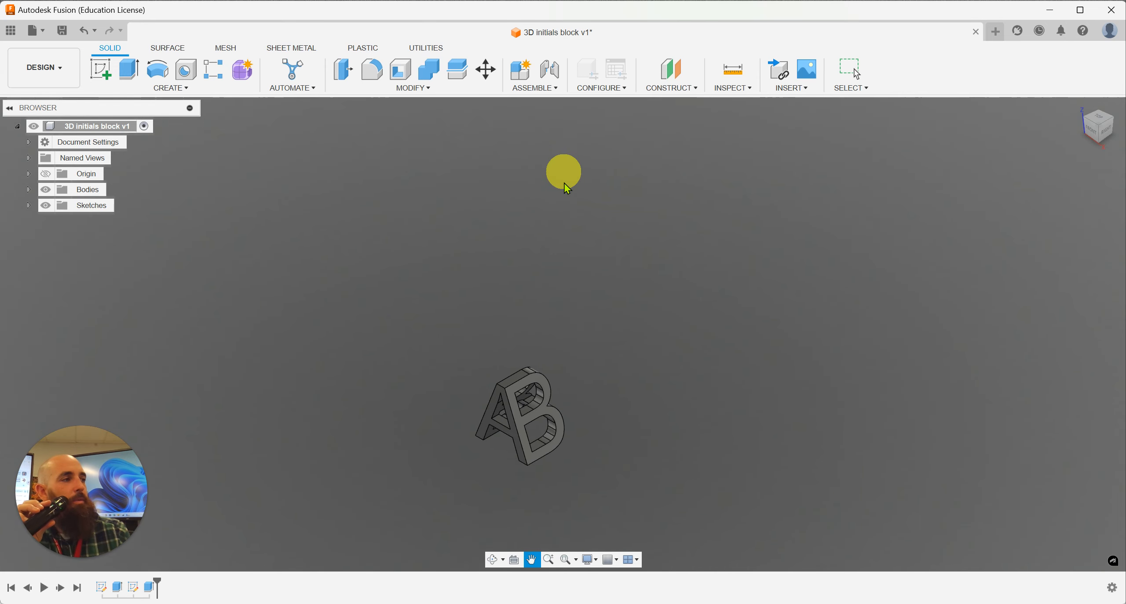
scroll(477, 422, down, 3)
scroll(460, 478, up, 4)
scroll(463, 484, up, 4)
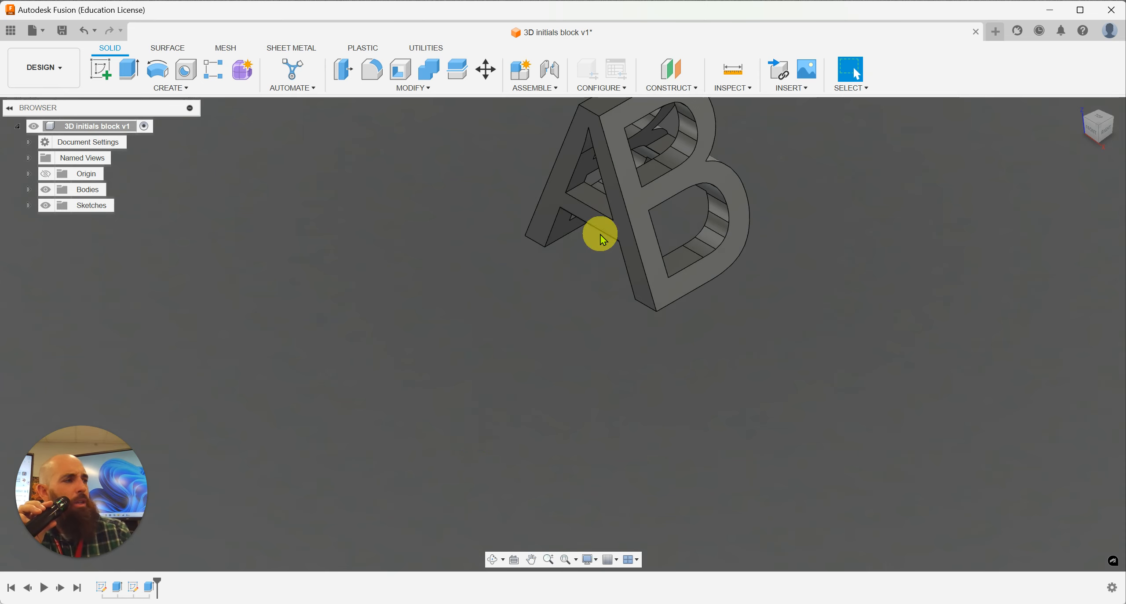
middle_drag(598, 234, 477, 416)
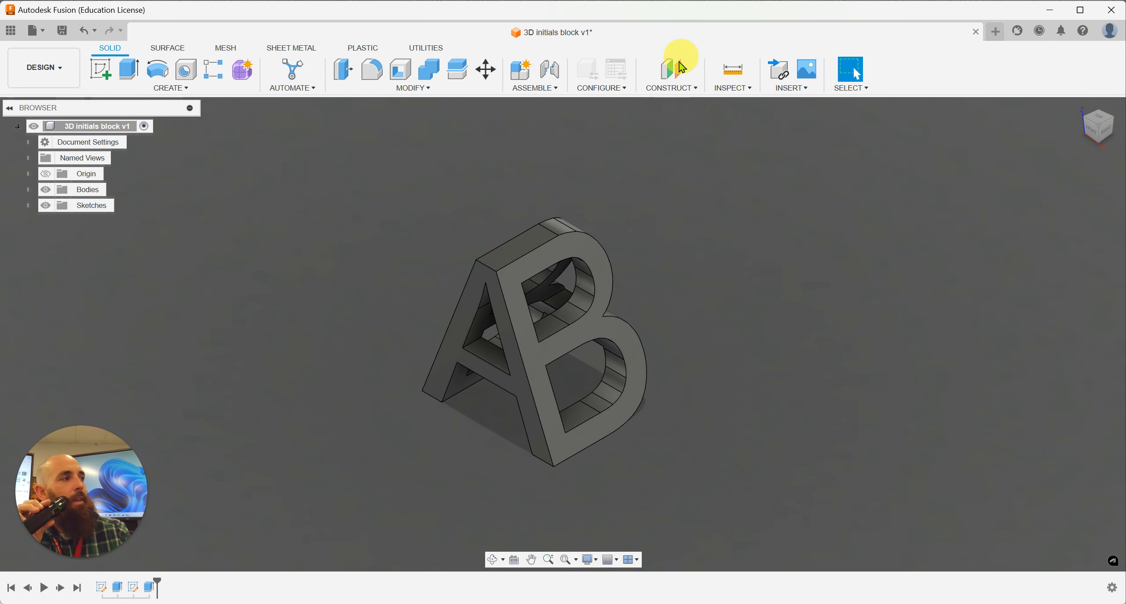
click(680, 88)
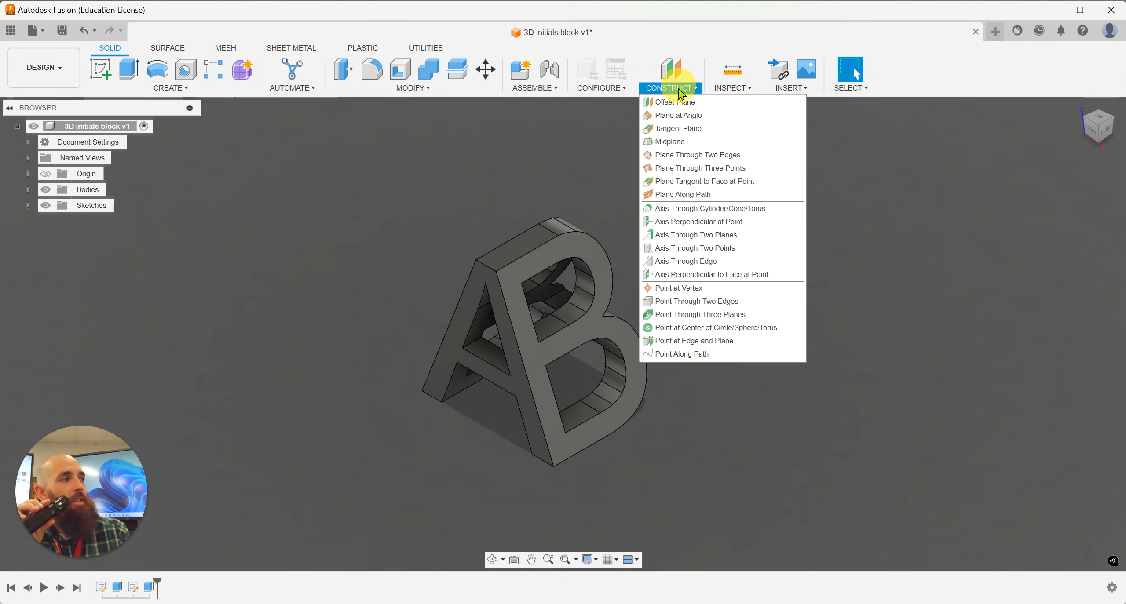
click(681, 143)
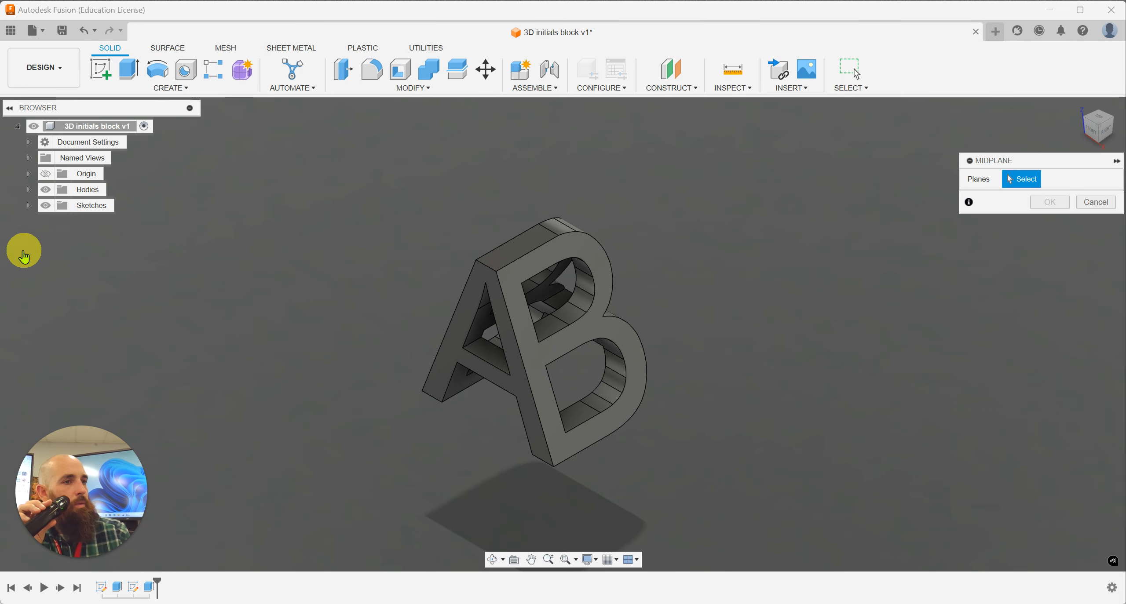
key(Escape)
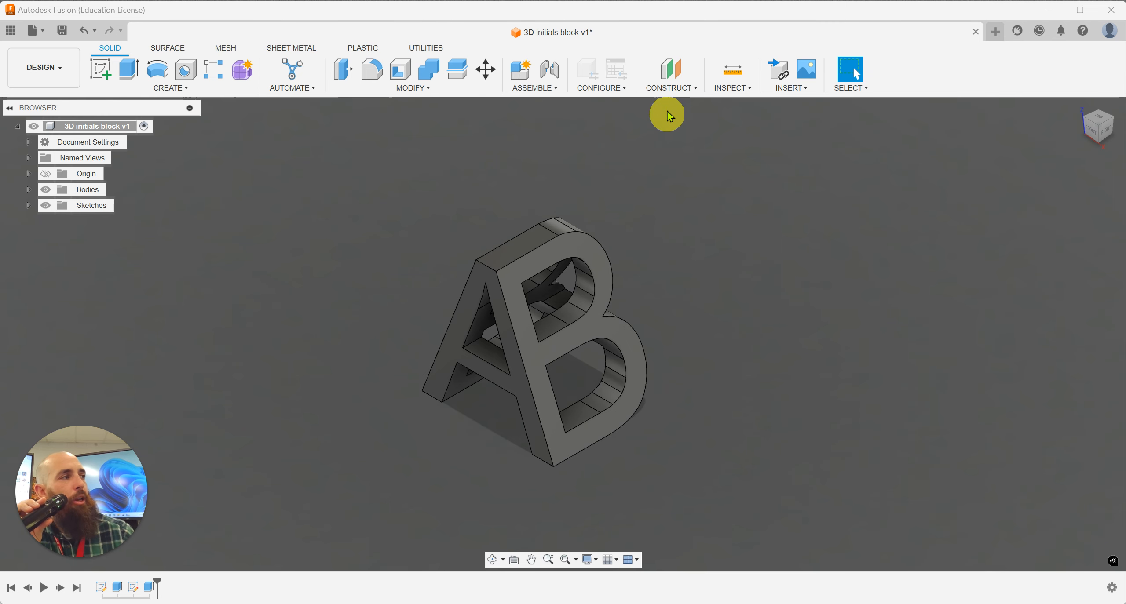
Step: Create a midplane between the two opposite slanted B-shaped outer faces of the initials block
click(685, 93)
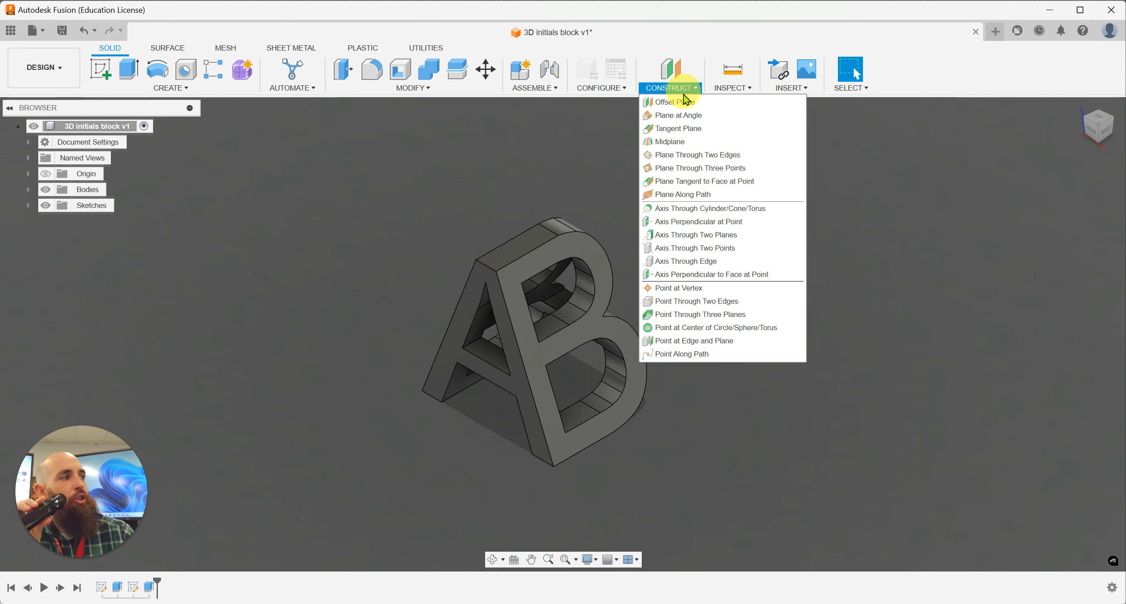
click(684, 142)
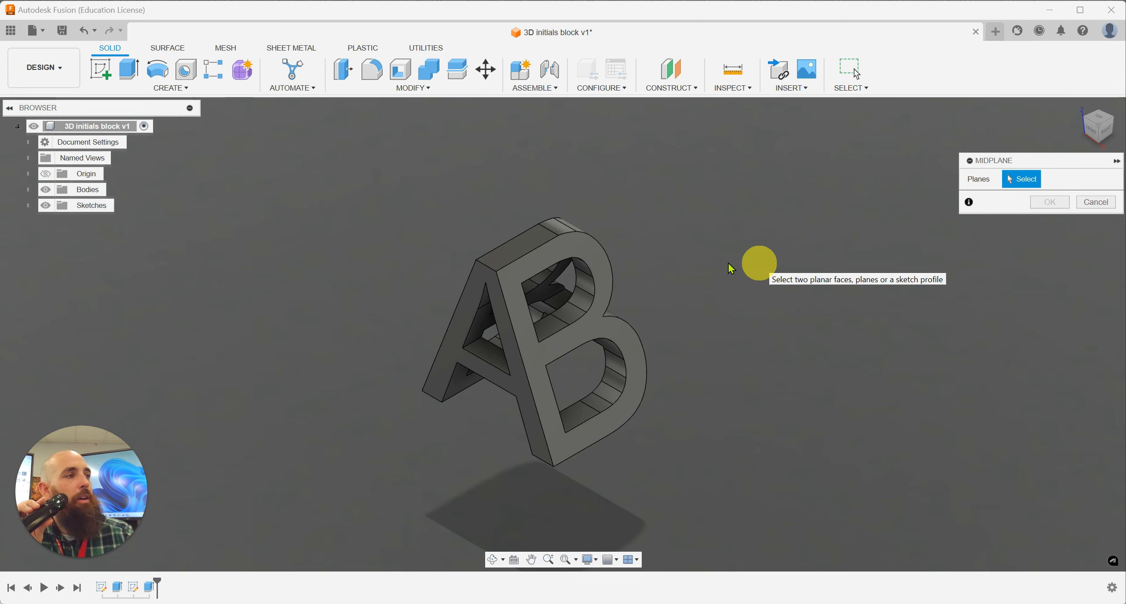
click(520, 310)
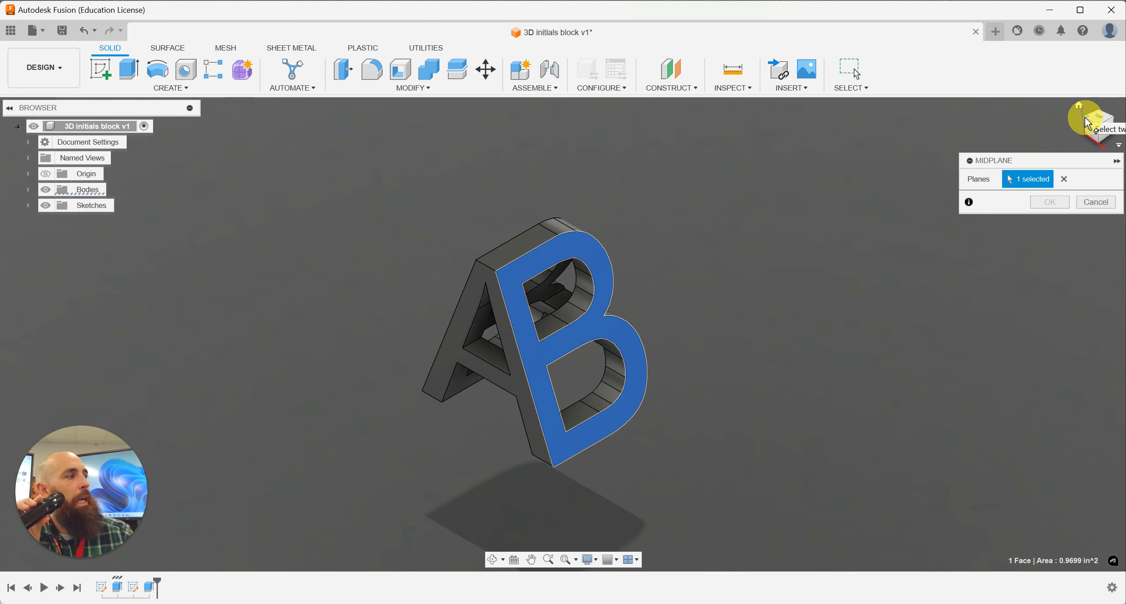
click(1087, 124)
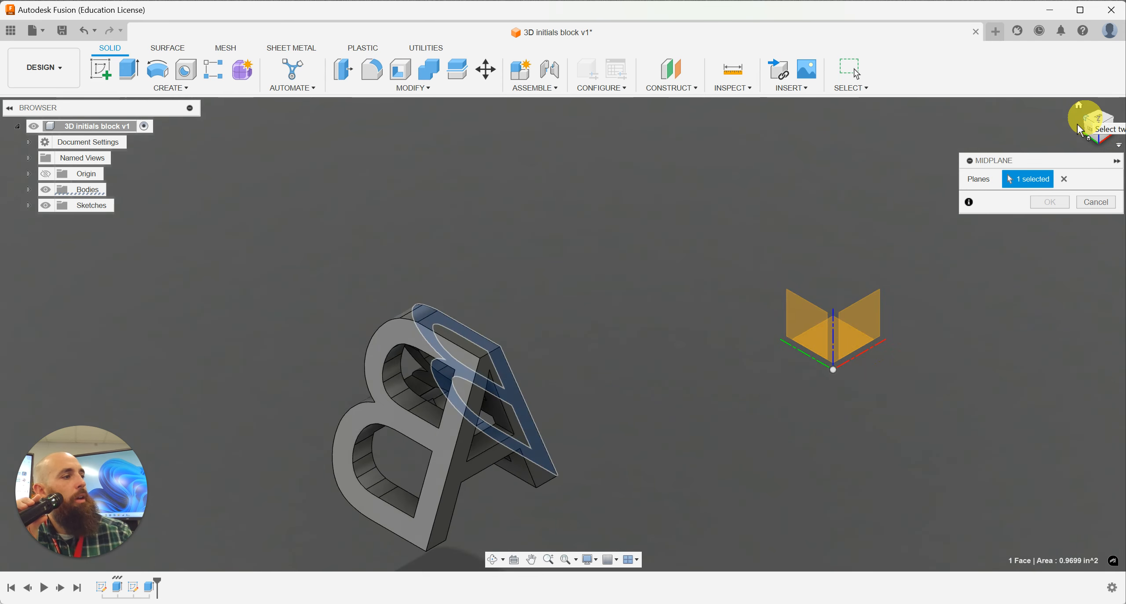
click(451, 445)
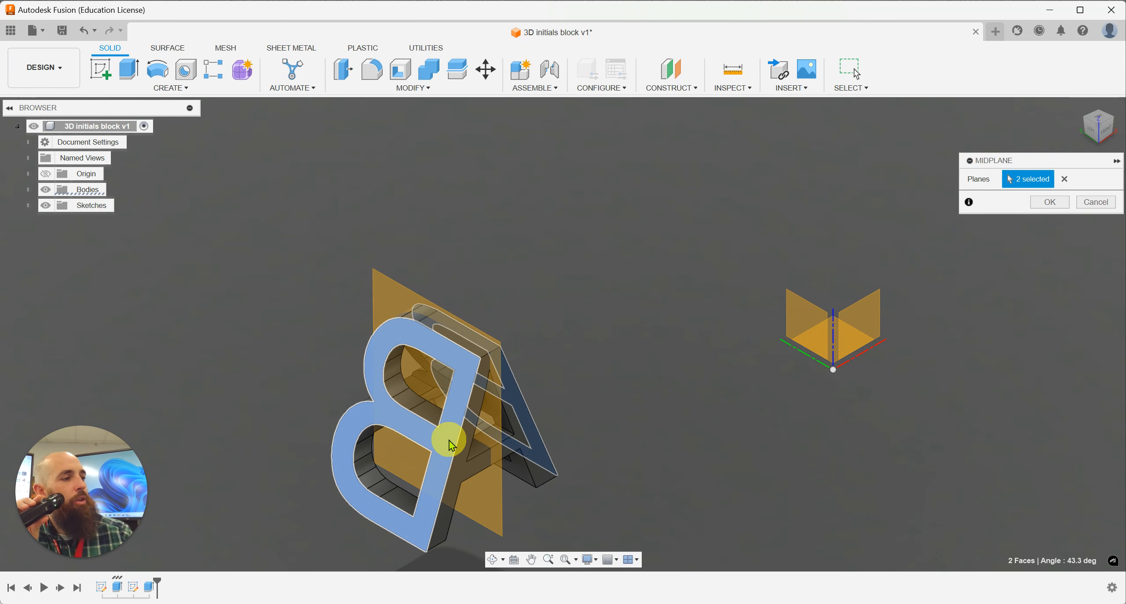
click(1114, 125)
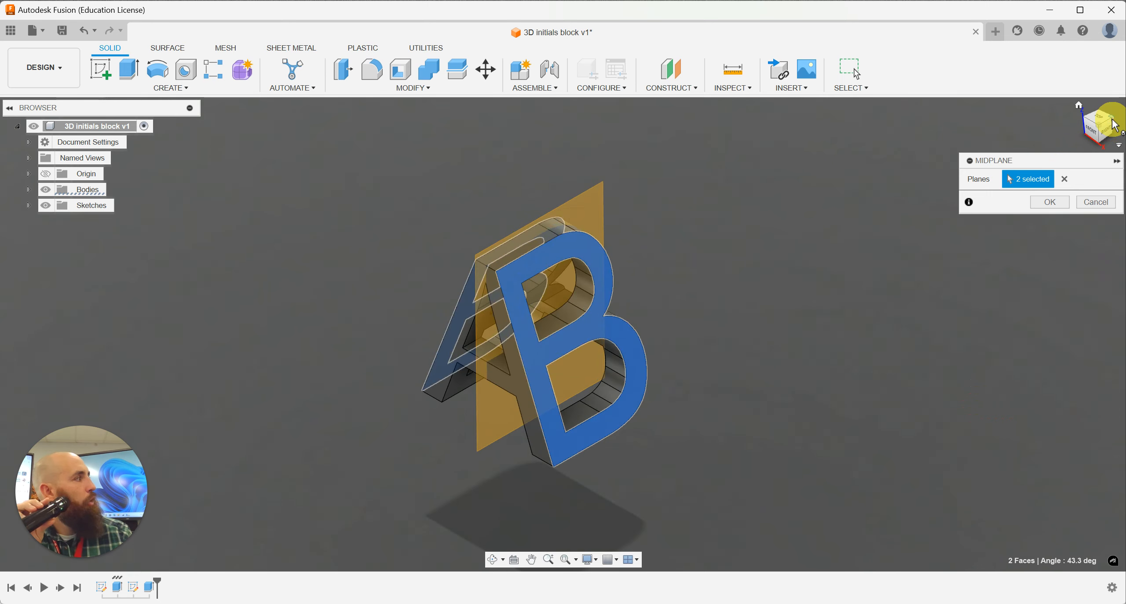
click(1052, 202)
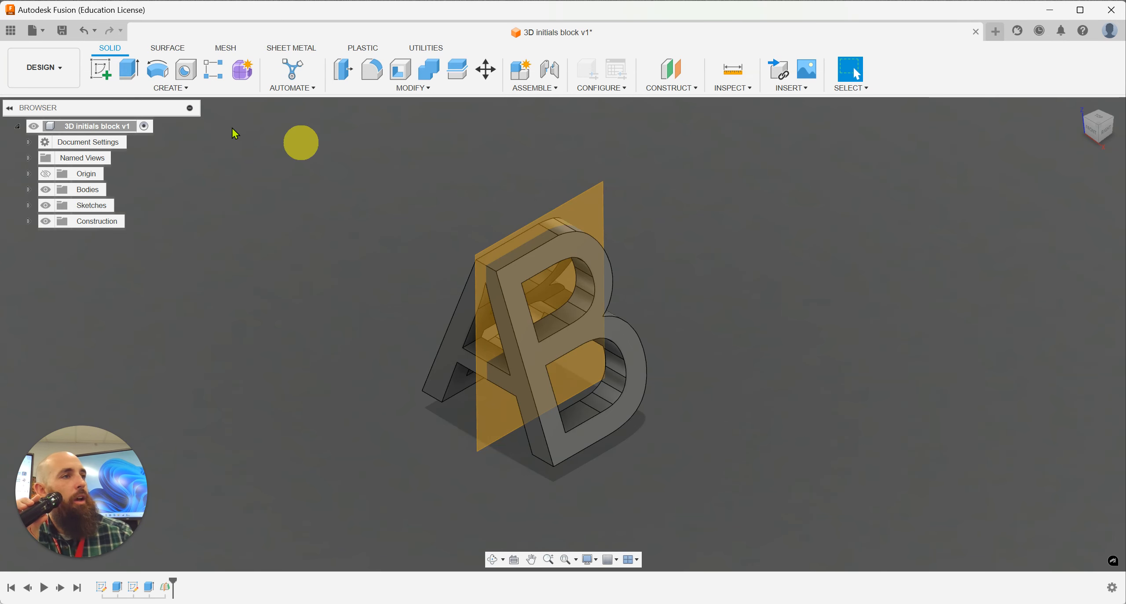
Step: Start a new sketch on the midplane through the initials block, viewed squarely with the letter B upright
click(101, 70)
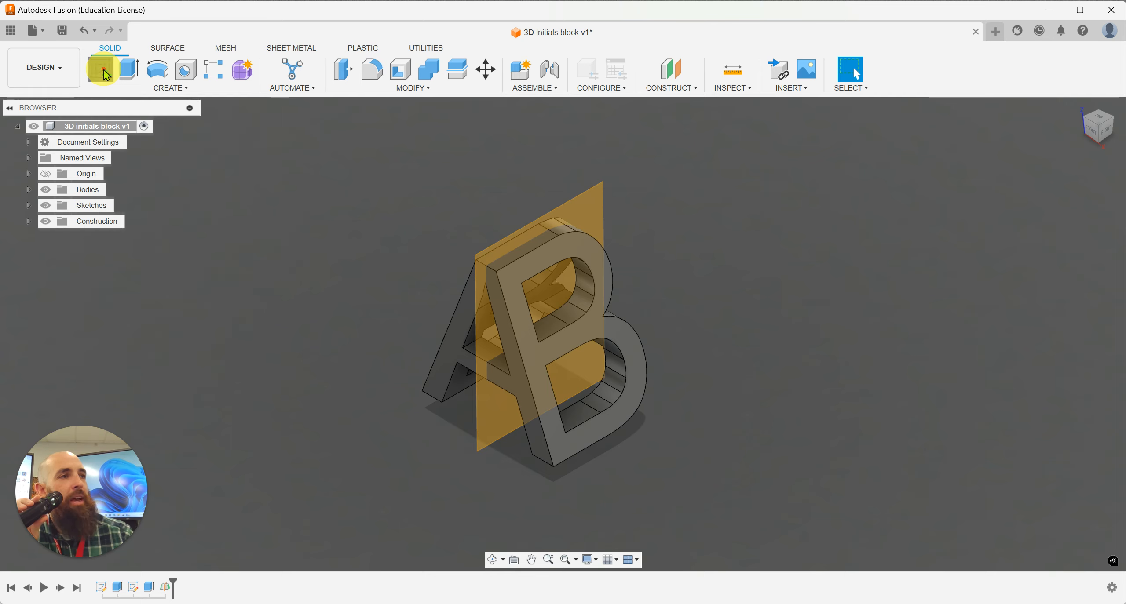
click(598, 214)
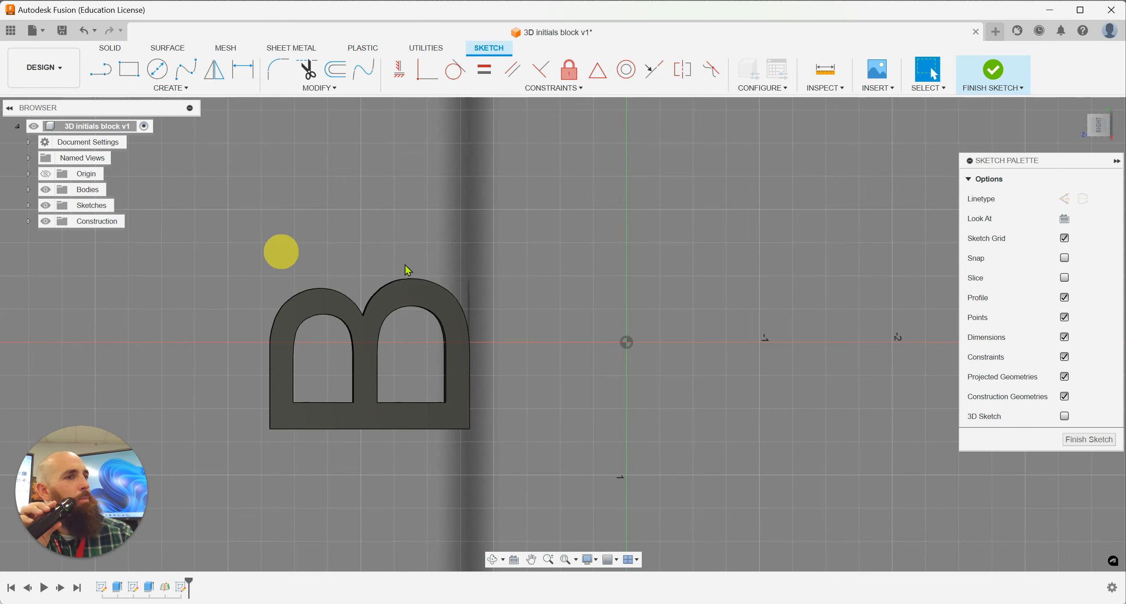
click(1107, 127)
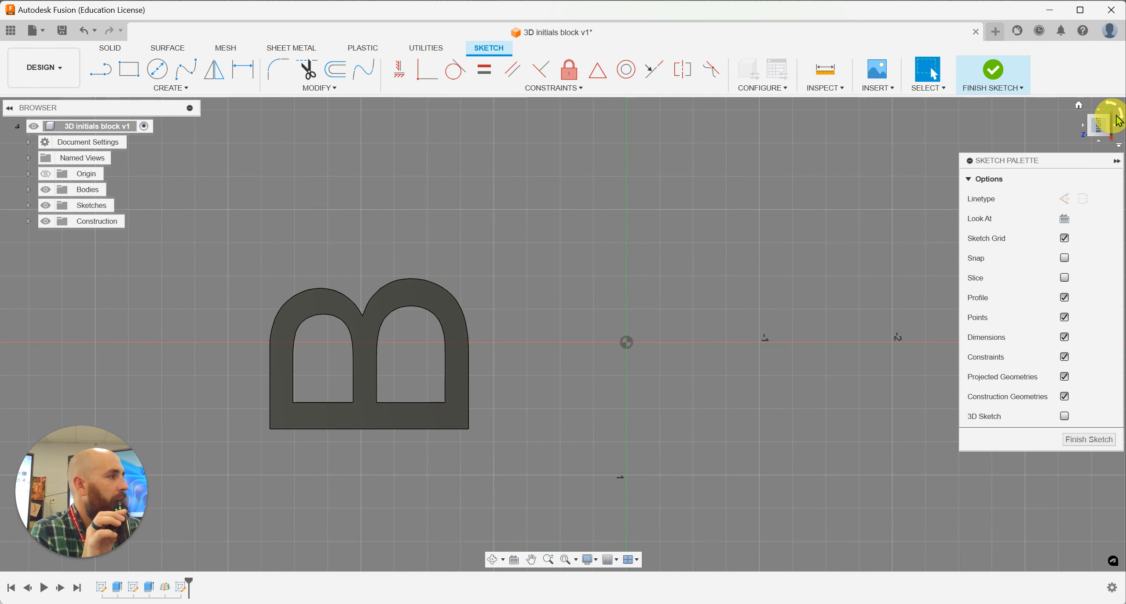
click(1120, 118)
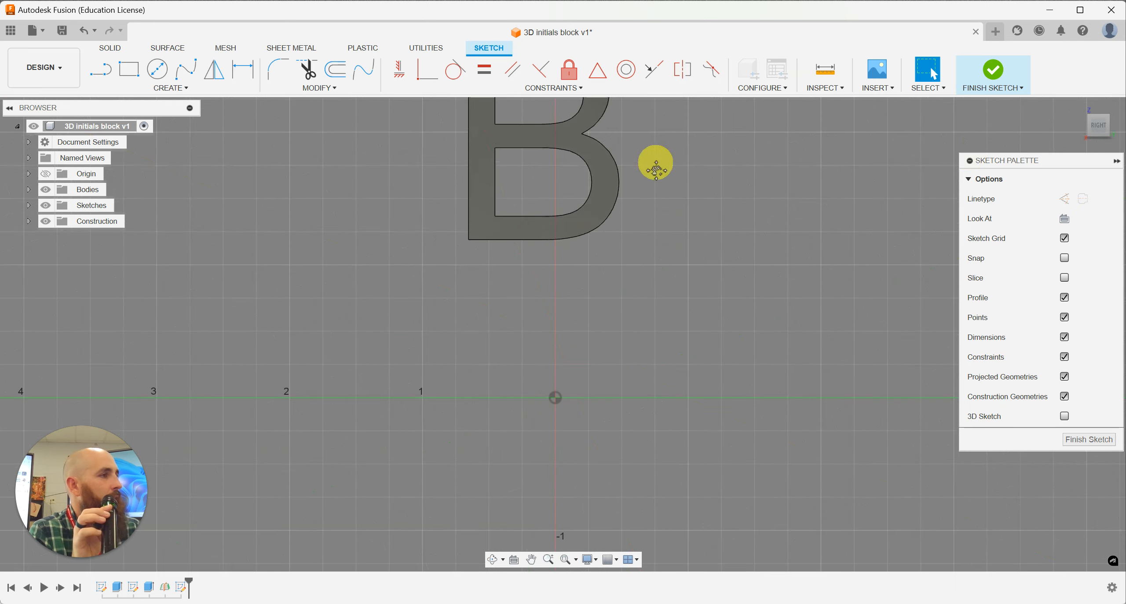
Step: Draw two concentric circles overlapping the B's upper edge, the outer one about 0.53 in in diameter
click(157, 69)
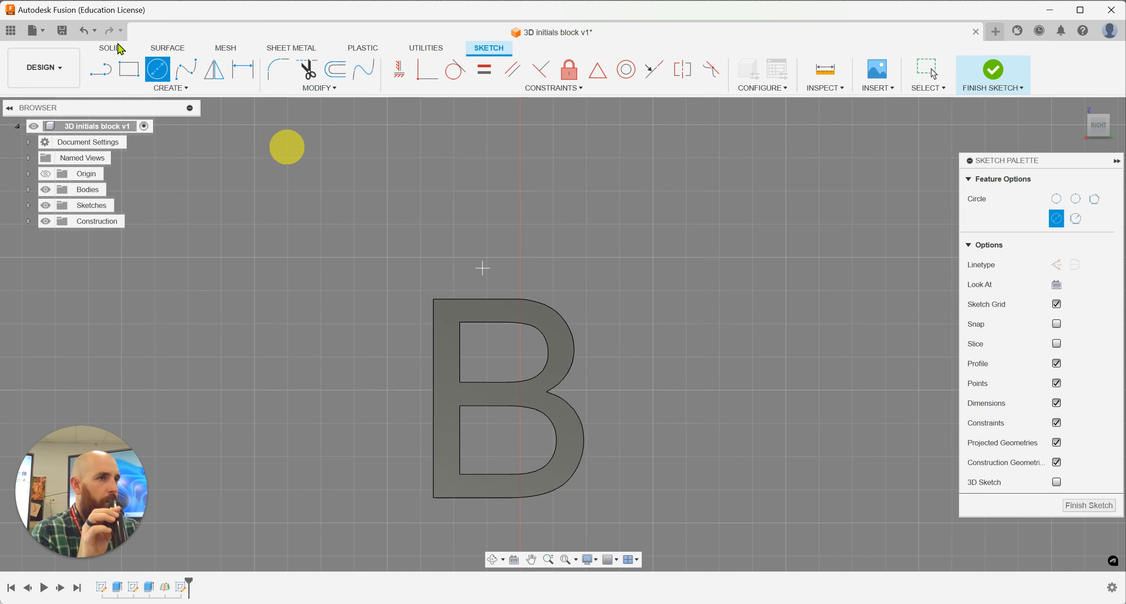
click(500, 284)
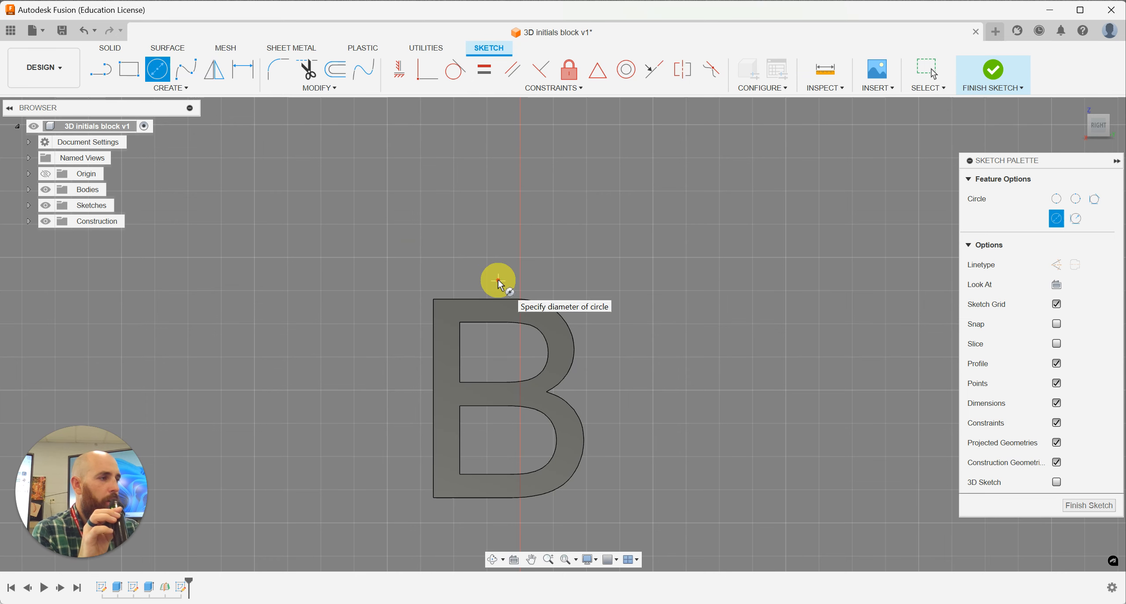
click(510, 311)
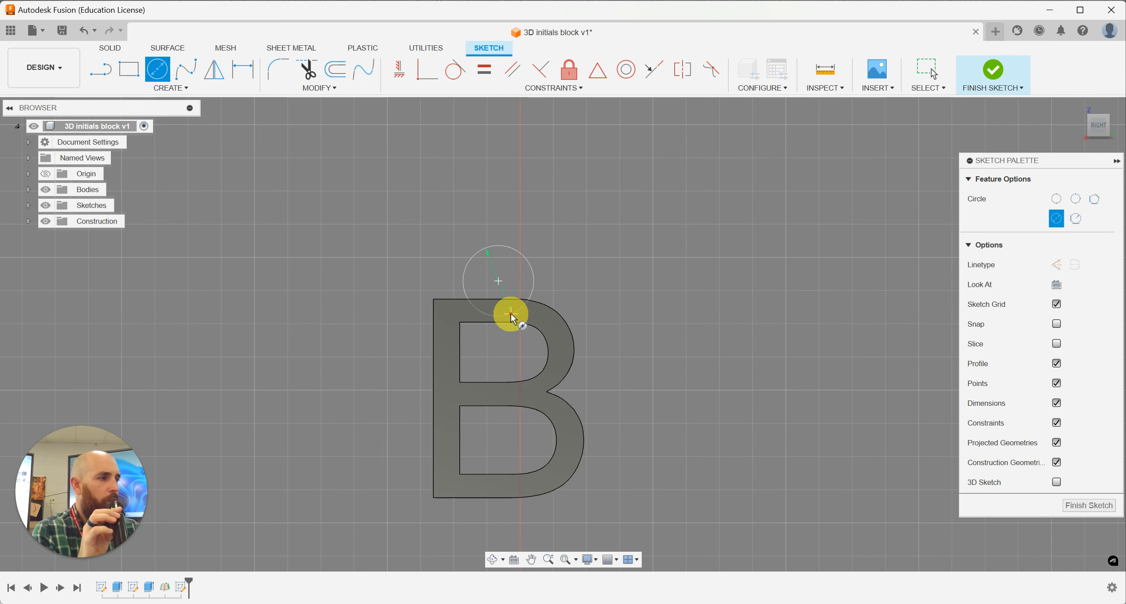
click(500, 281)
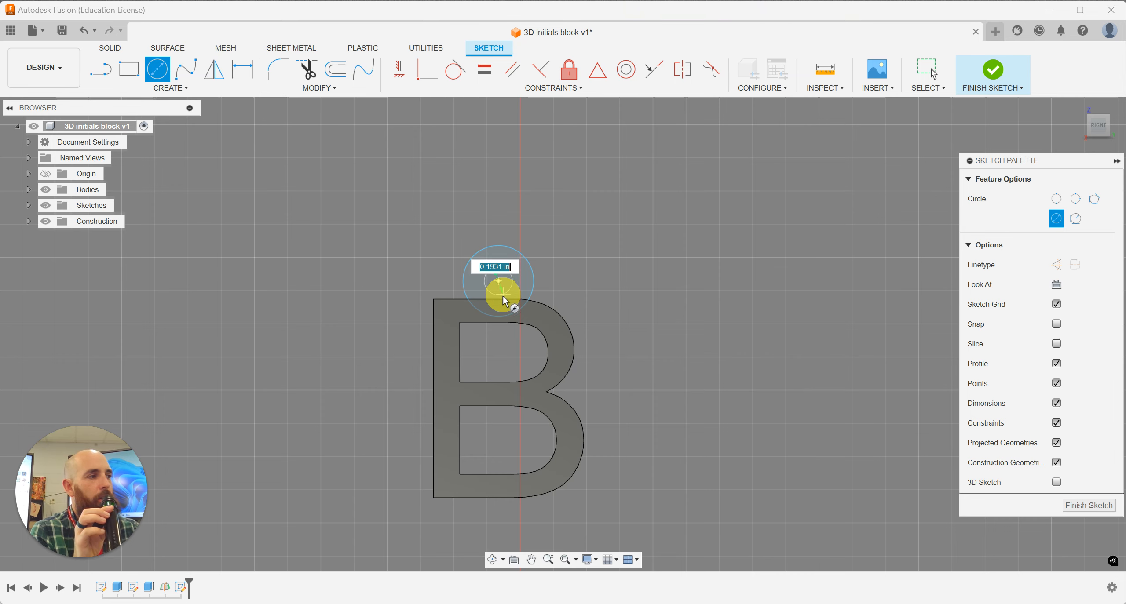
click(503, 302)
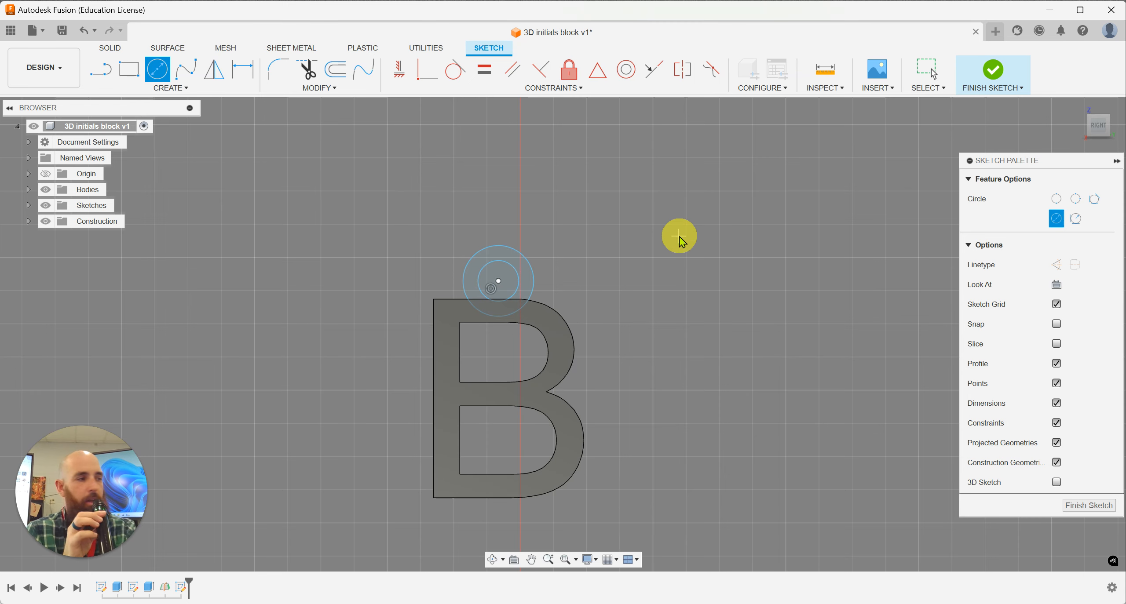
key(Escape)
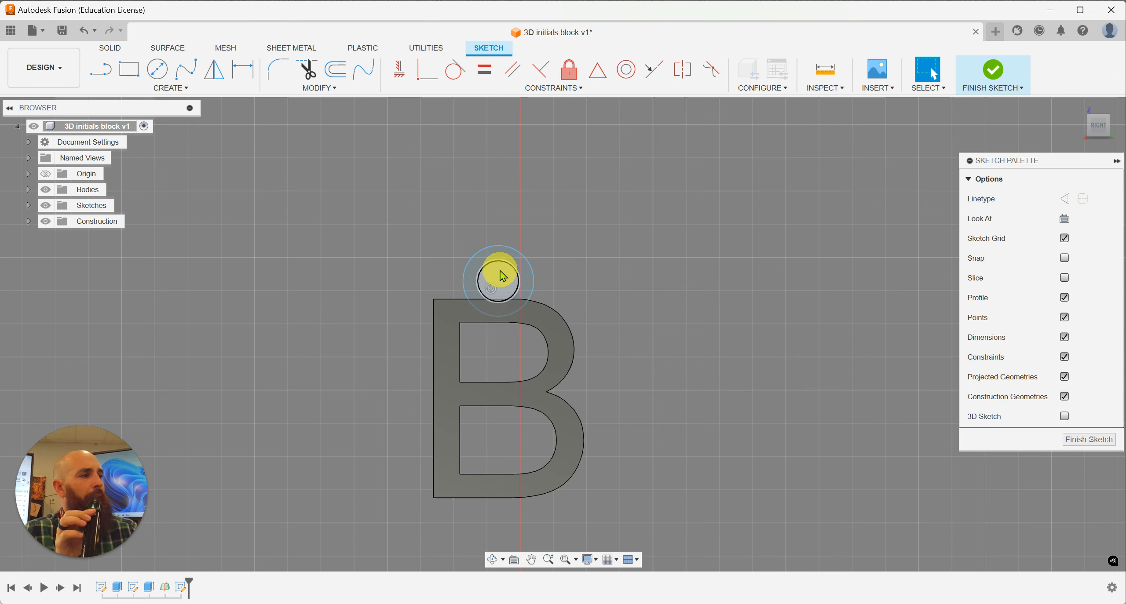
Step: Shrink the circles to about 0.25 in and 0.43 in diameter, shift their shared center slightly toward the B, and finish the sketch
click(502, 268)
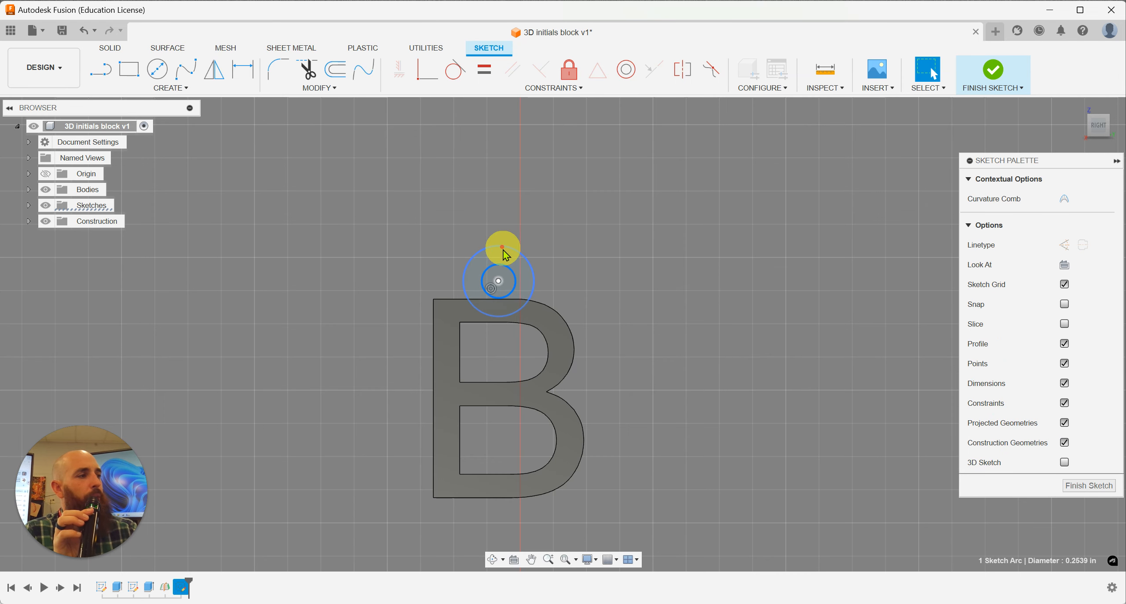
drag(505, 255, 504, 253)
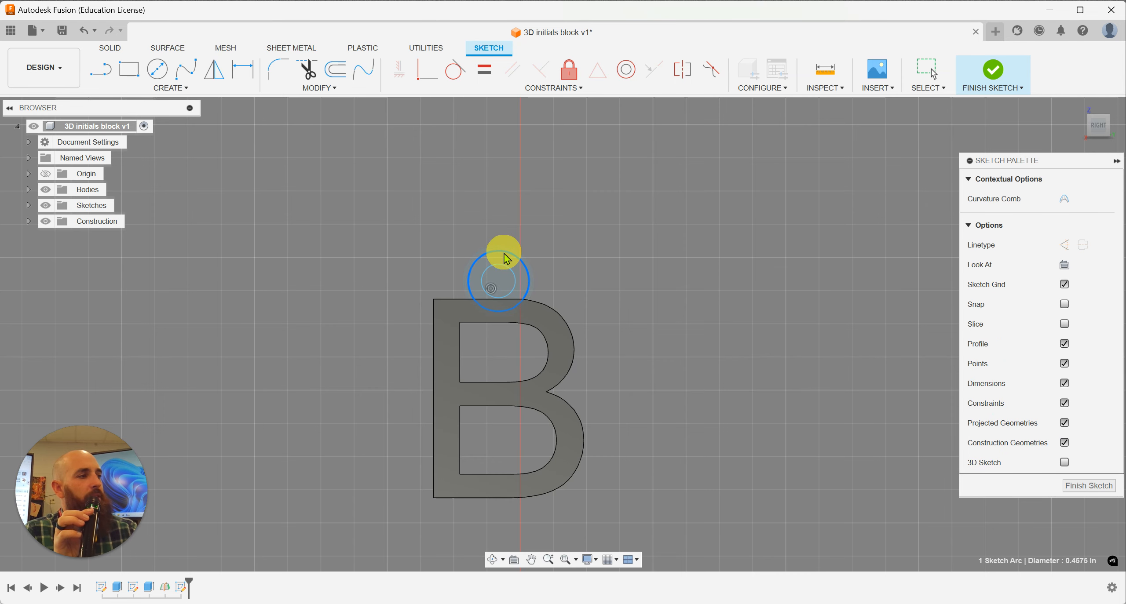
click(494, 286)
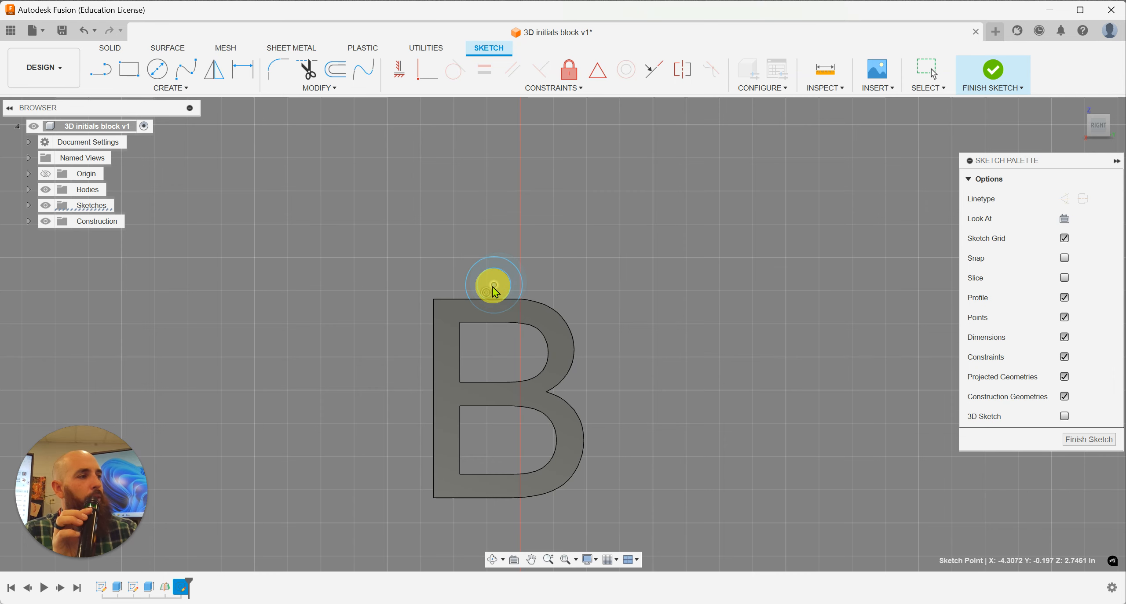
key(Escape)
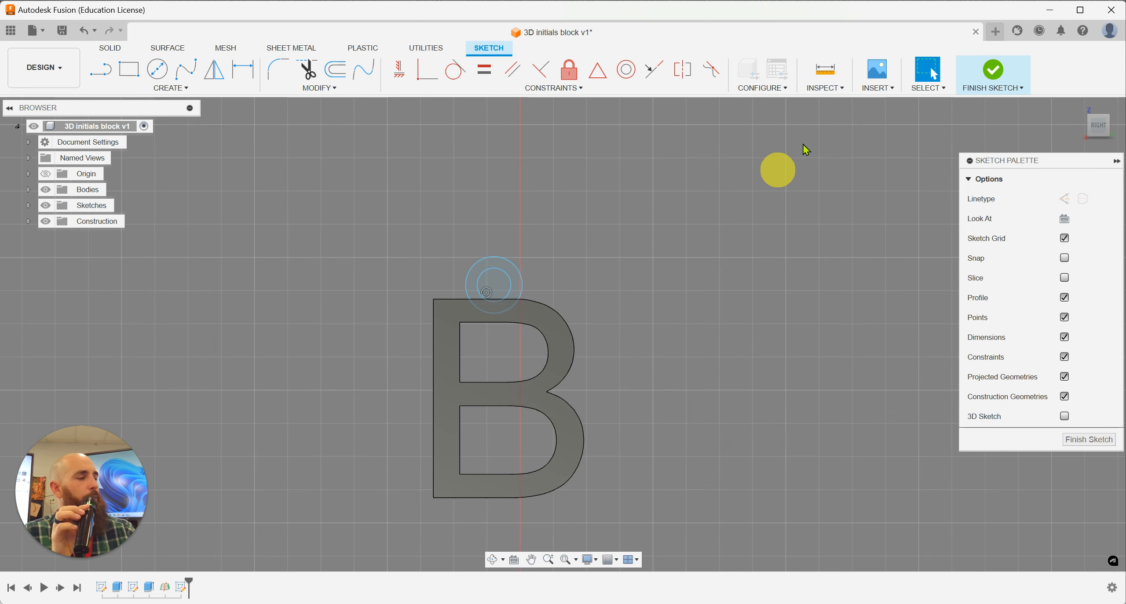
click(995, 72)
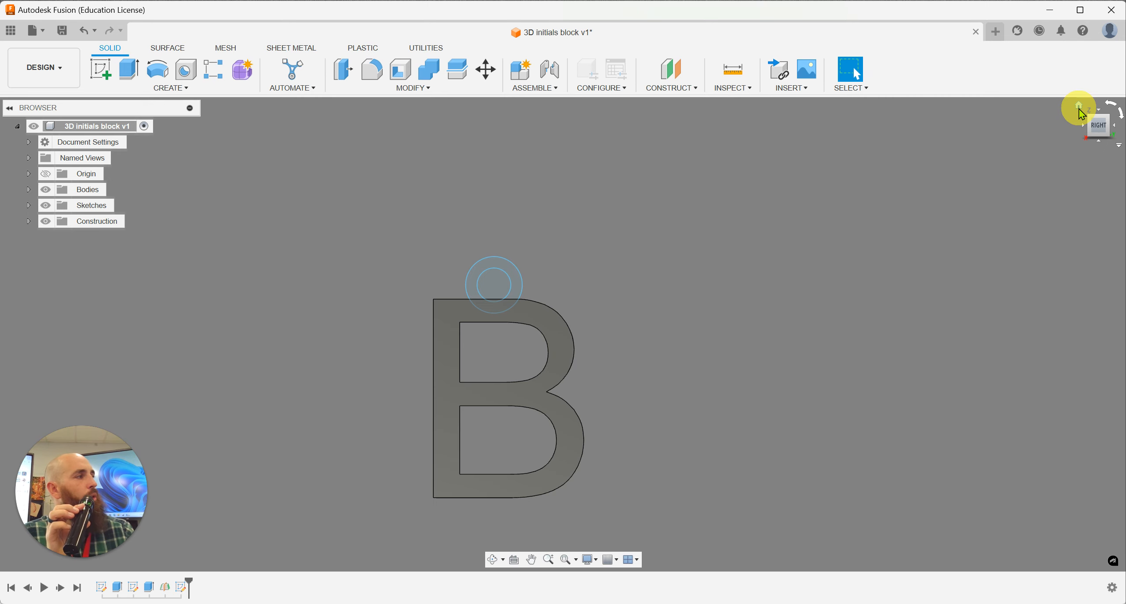
Step: Begin extruding the ring profile between the two circles with Symmetric direction and the Join operation
click(1080, 110)
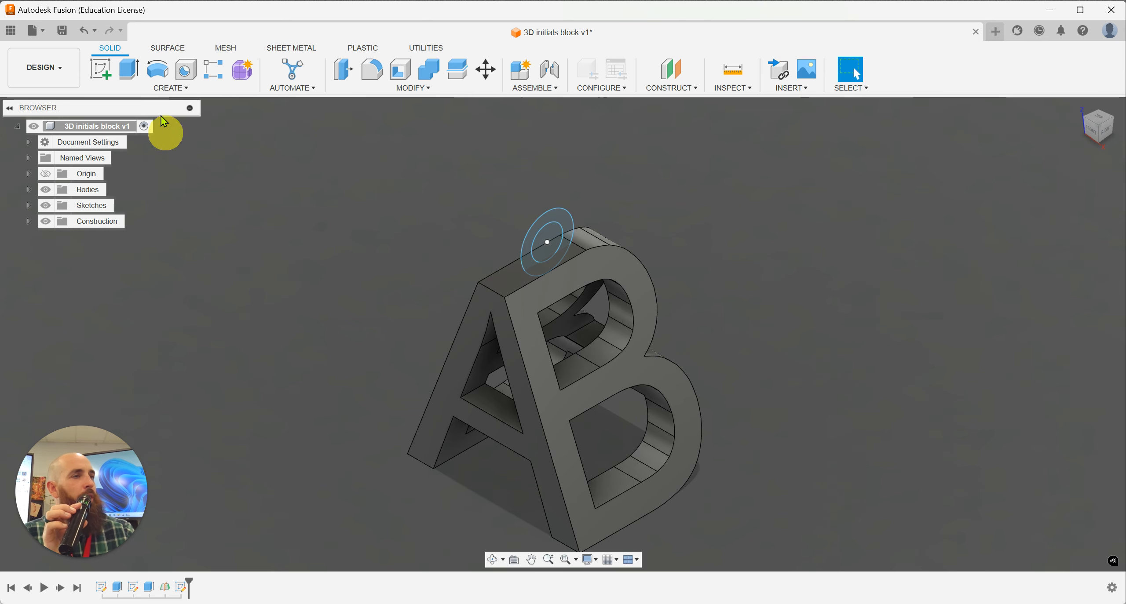
click(128, 72)
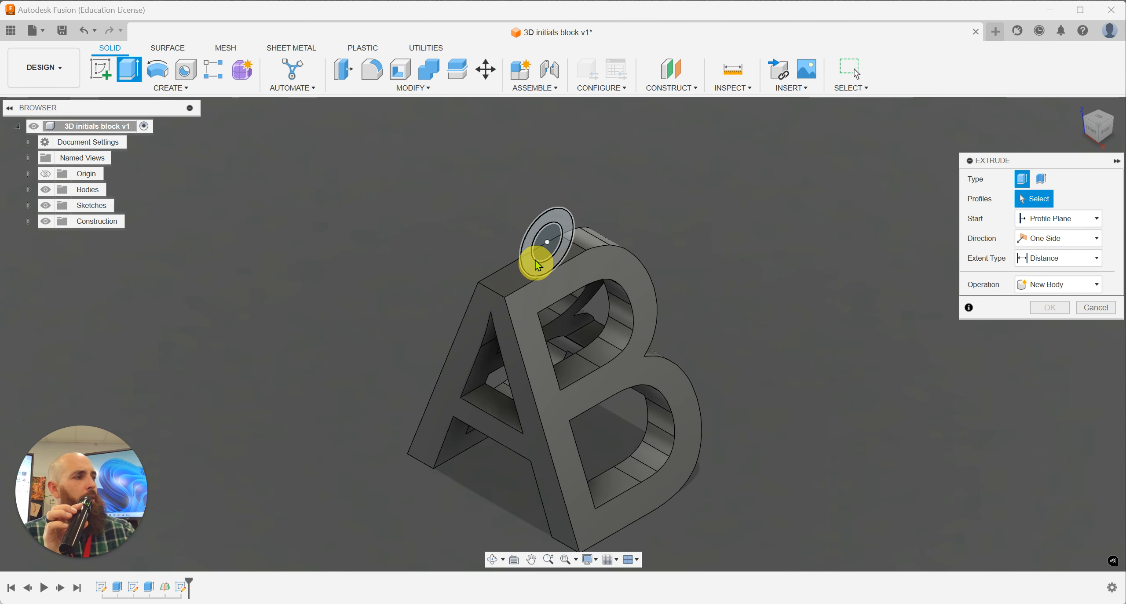
click(528, 249)
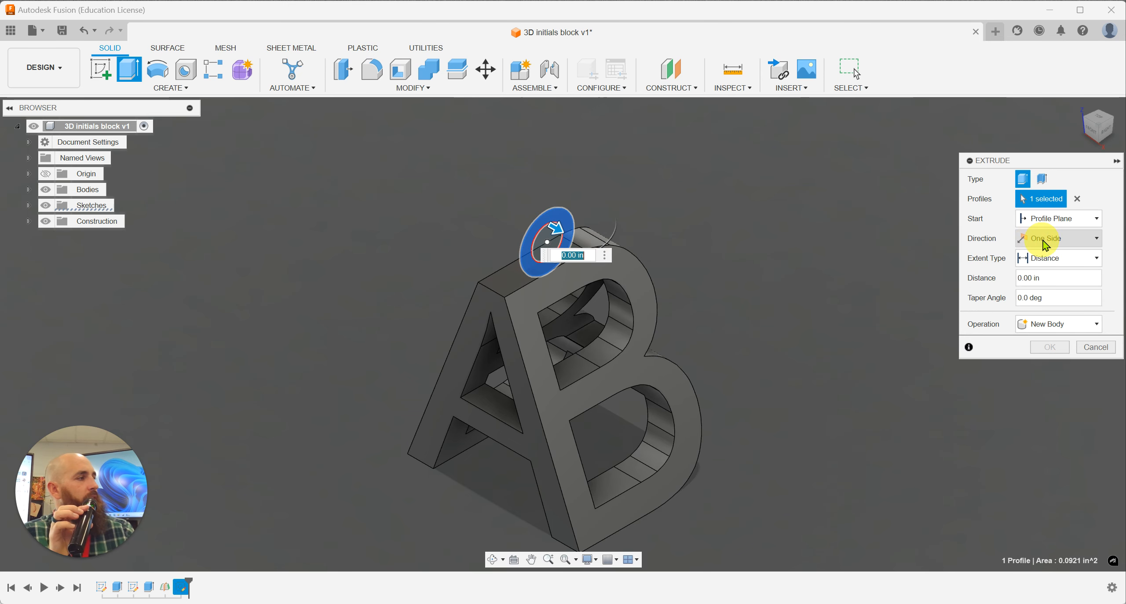
mouse_move(574, 229)
mouse_down()
mouse_move(568, 238)
mouse_move(536, 221)
mouse_move(566, 245)
mouse_up()
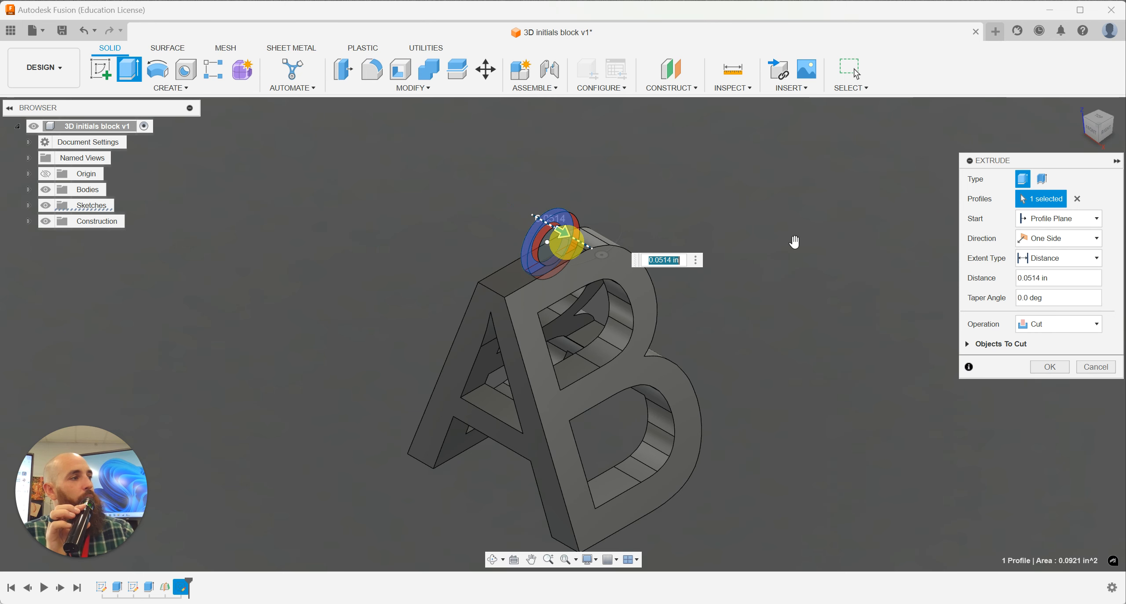
click(1044, 228)
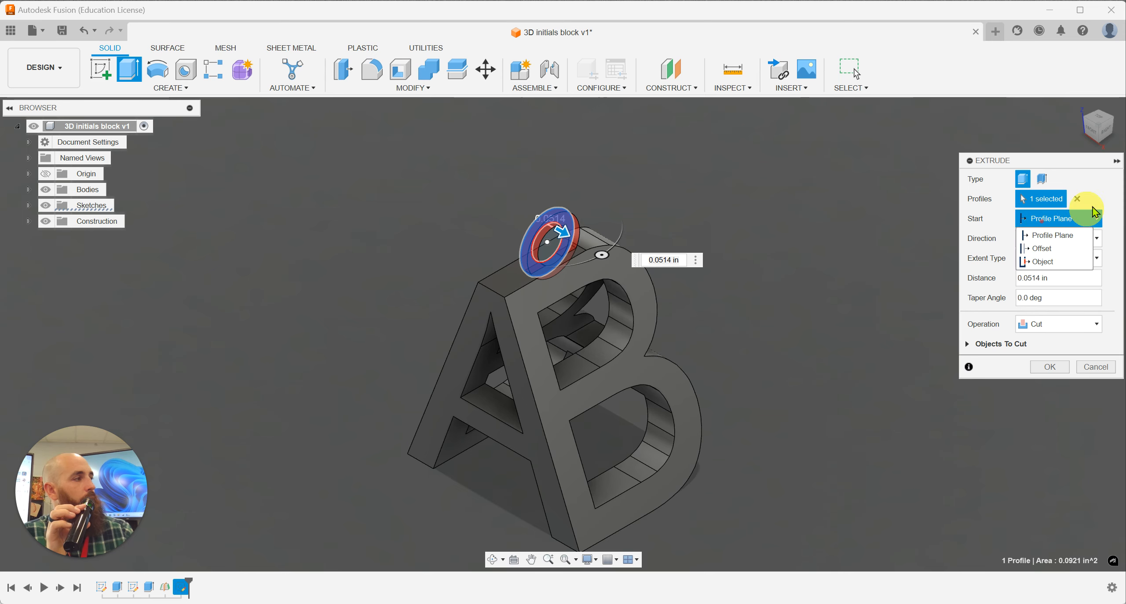
click(1086, 216)
click(1085, 241)
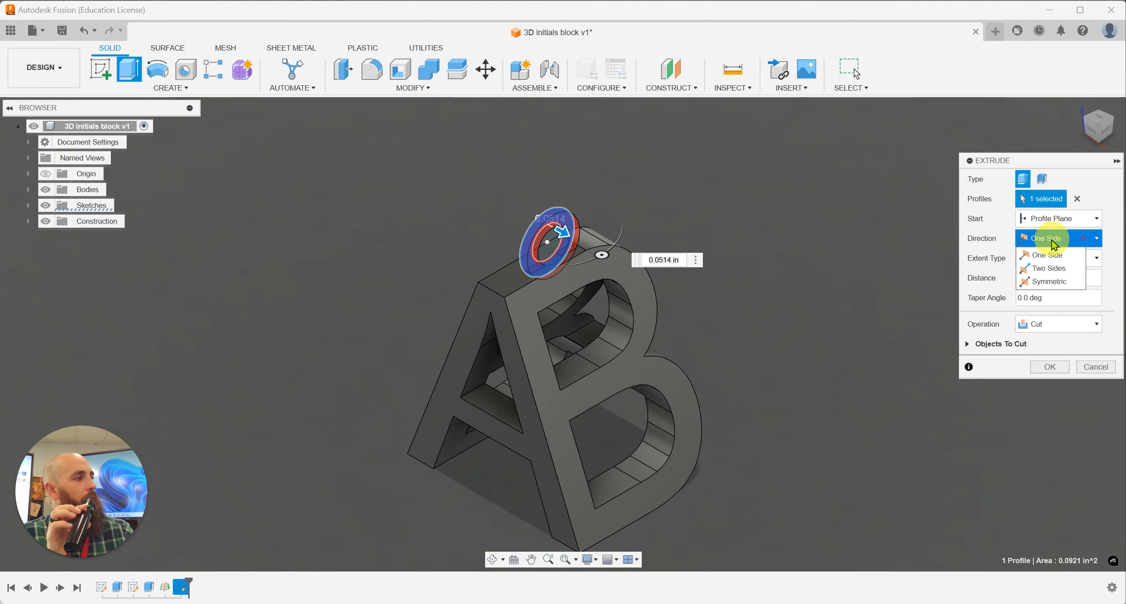
click(1059, 277)
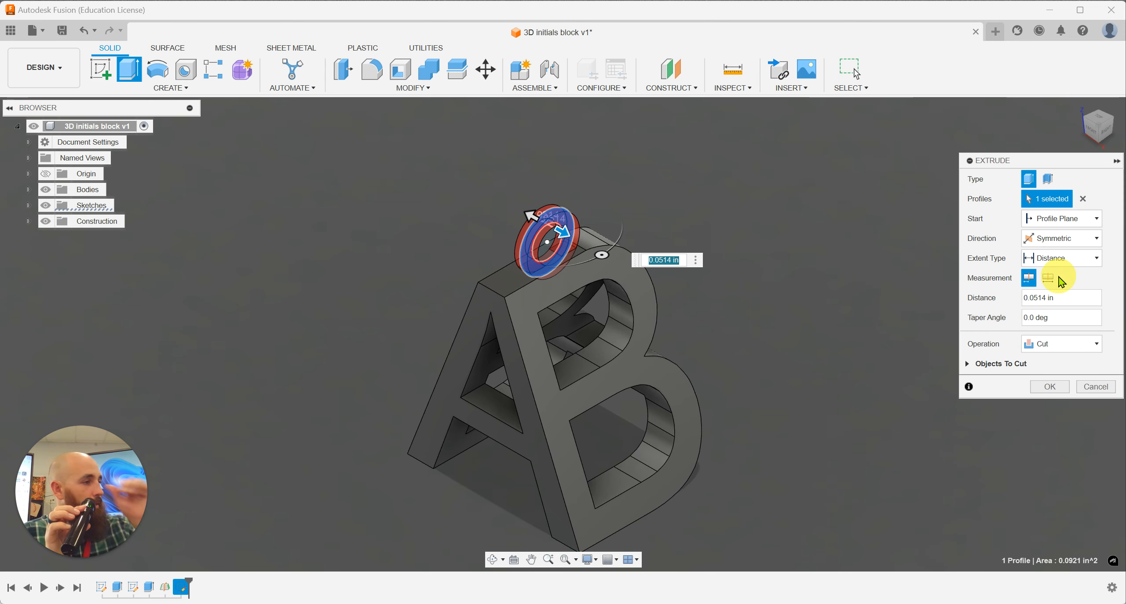
click(1053, 345)
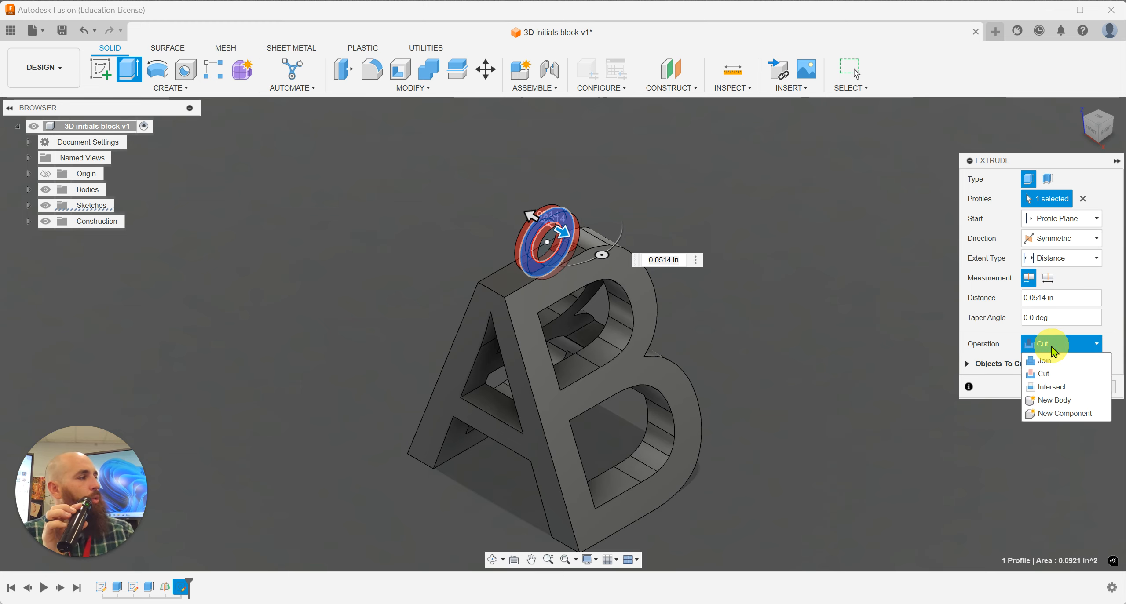
click(1062, 365)
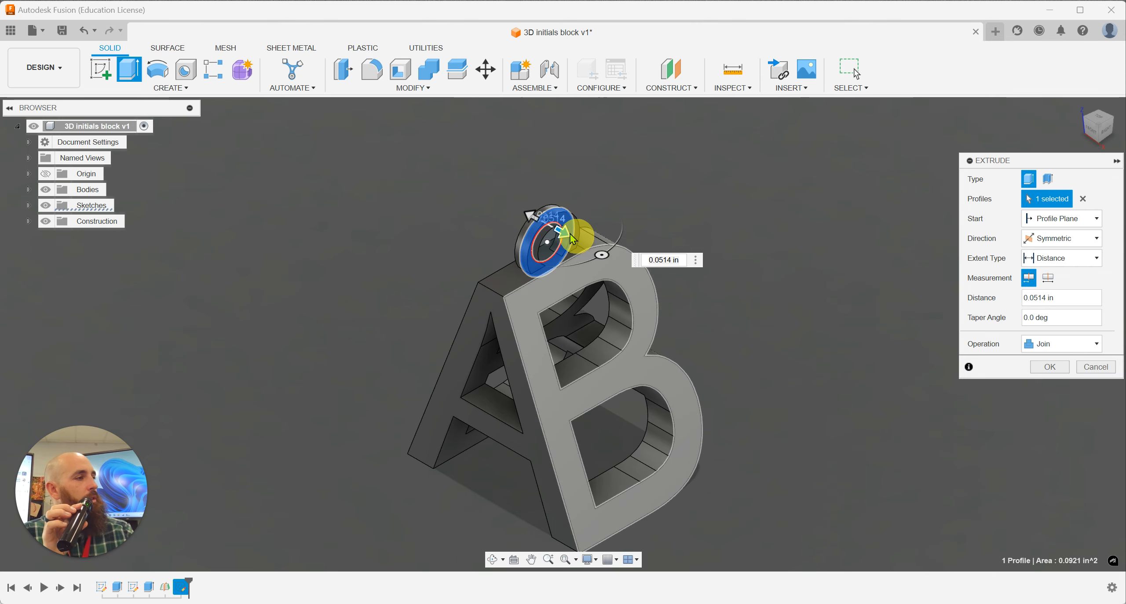
Step: Set the ring extrusion to whole-length measurement with a distance of 0.125 in and complete it
drag(572, 239, 570, 233)
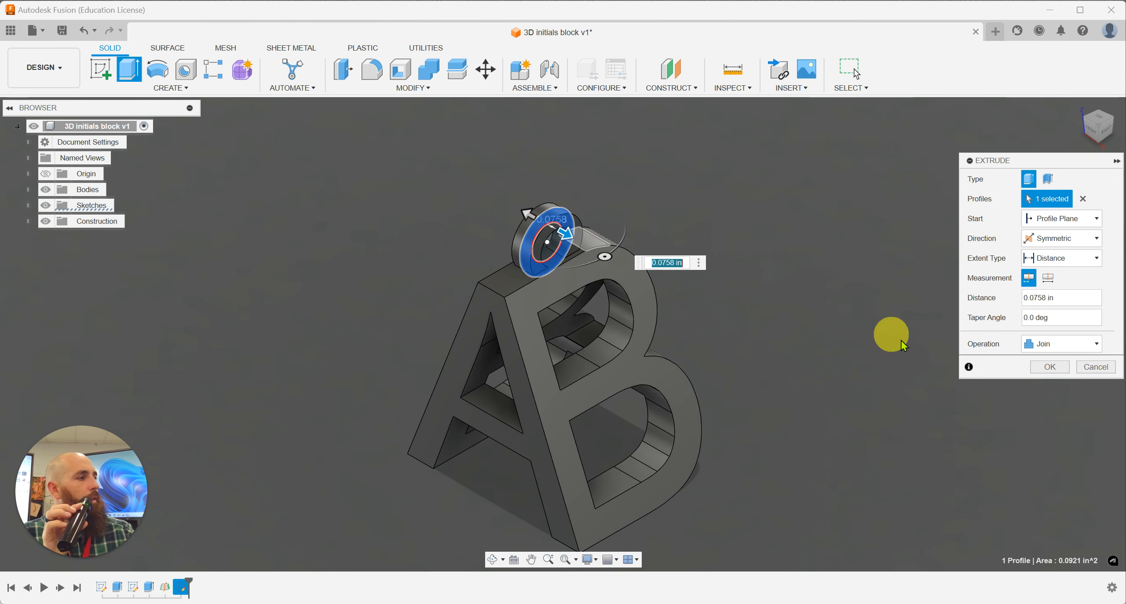
click(1050, 279)
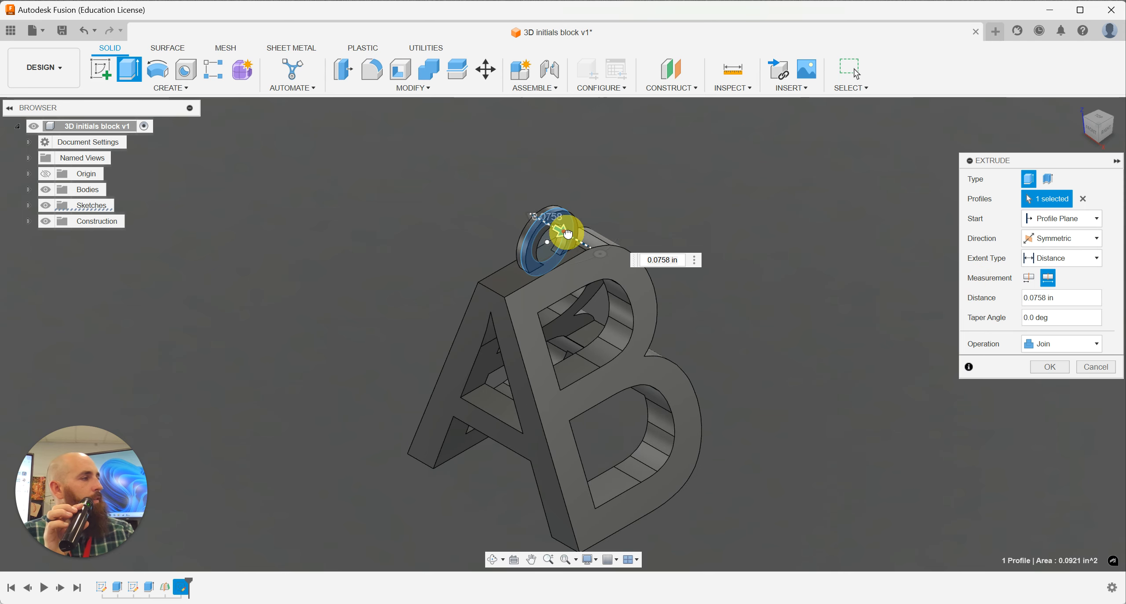
drag(568, 234, 569, 233)
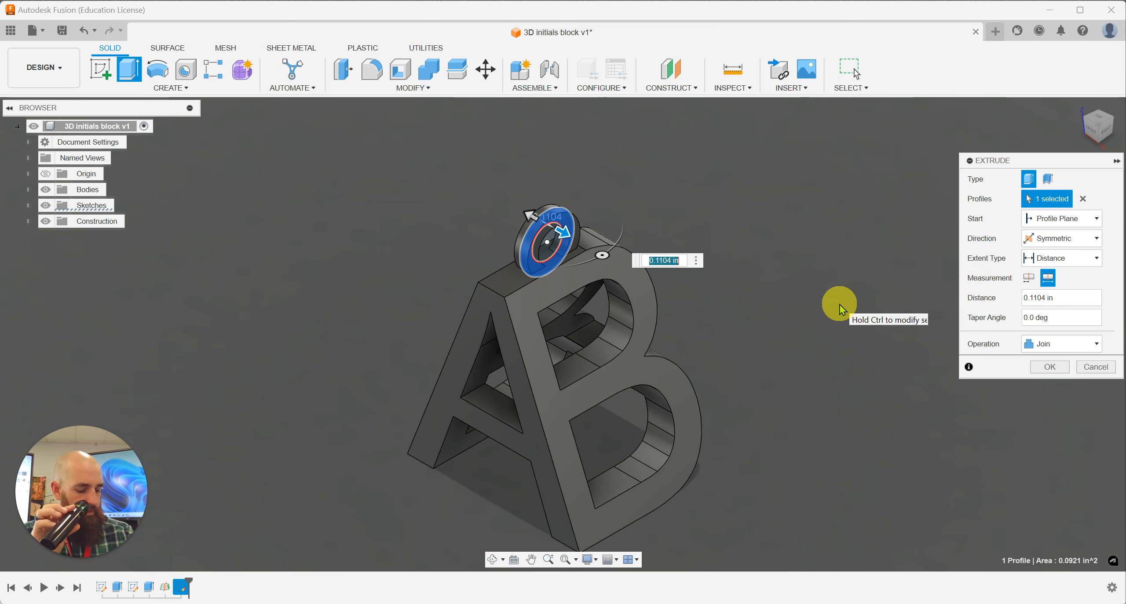
text(.125)
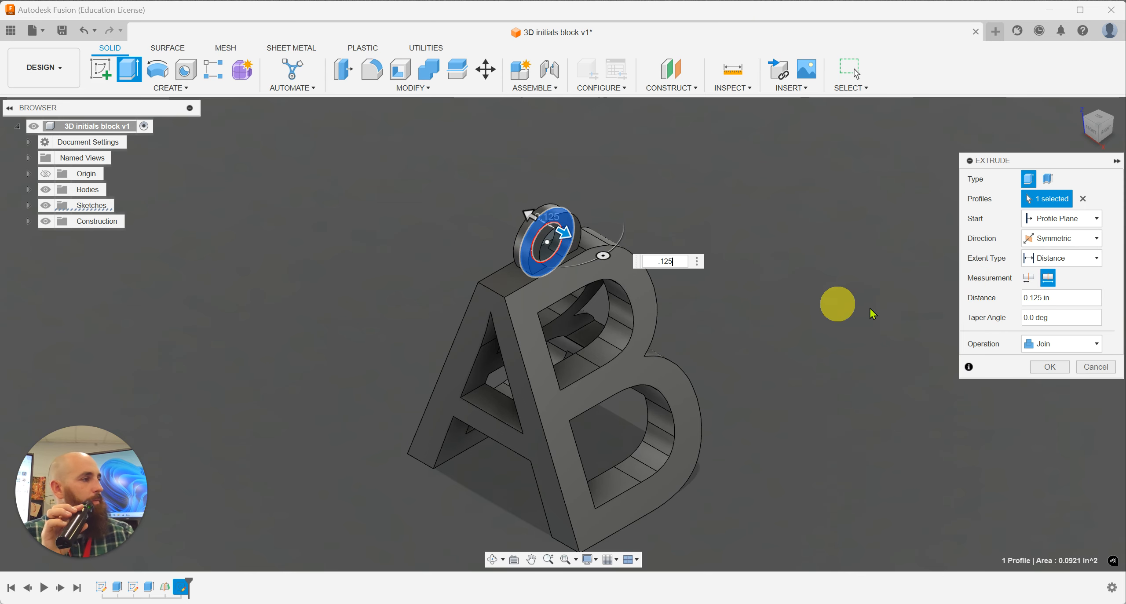
click(1059, 369)
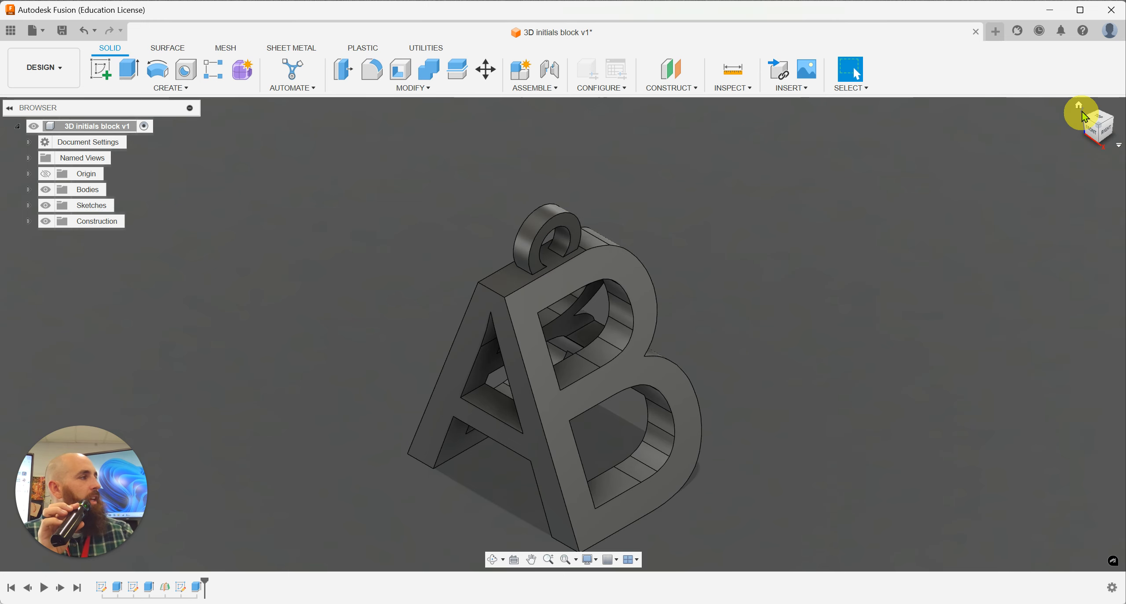
Step: Save a new version of the design with the description User Saved and inspect the block and its ring from another side
click(62, 31)
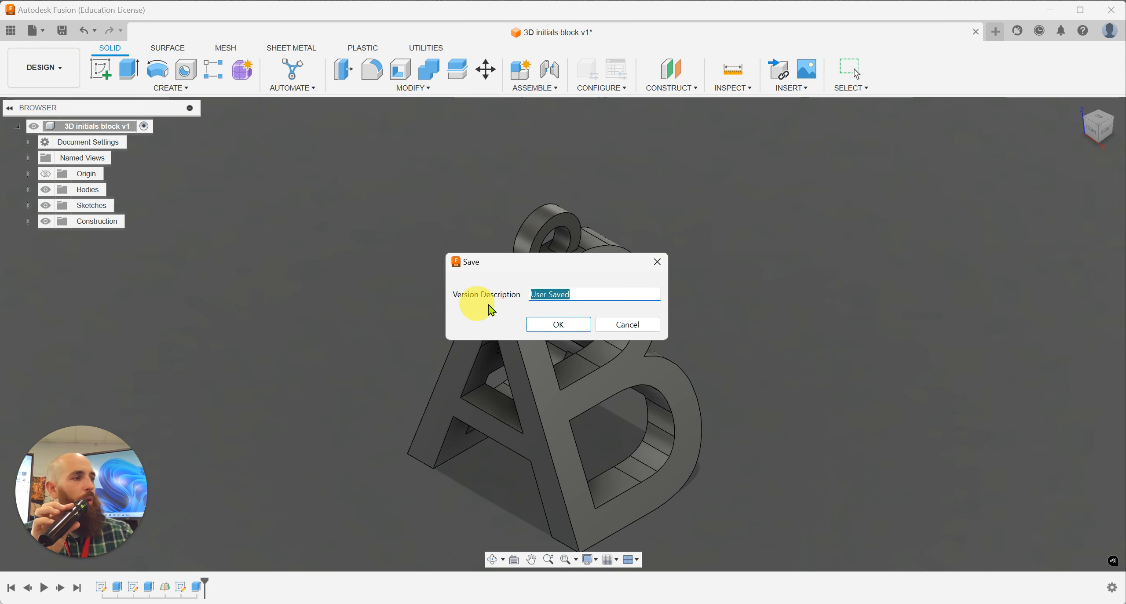
click(556, 327)
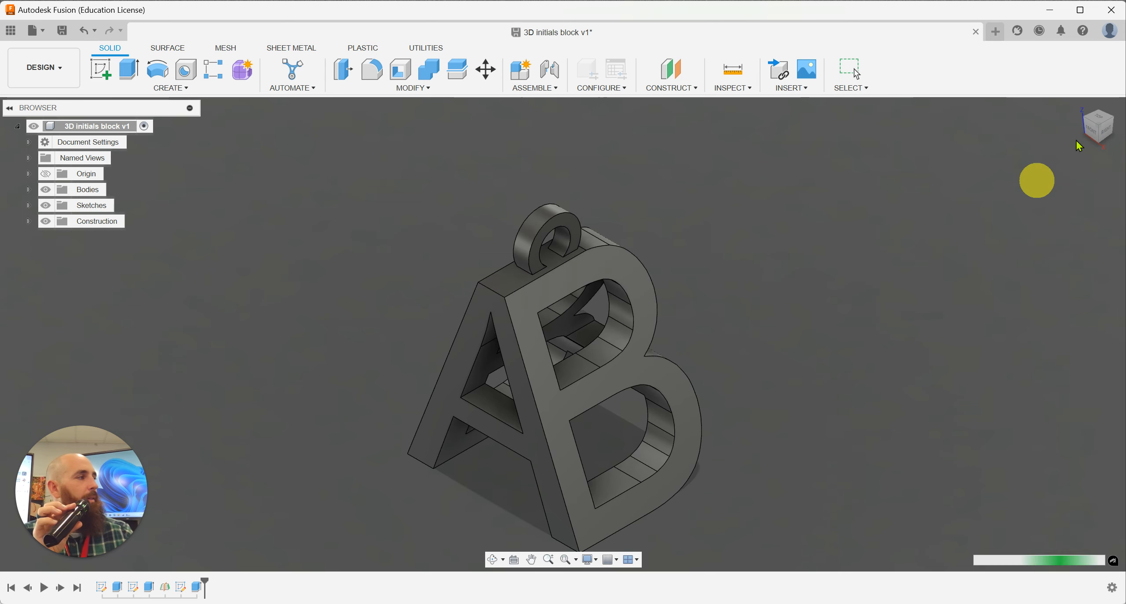
mouse_move(1078, 113)
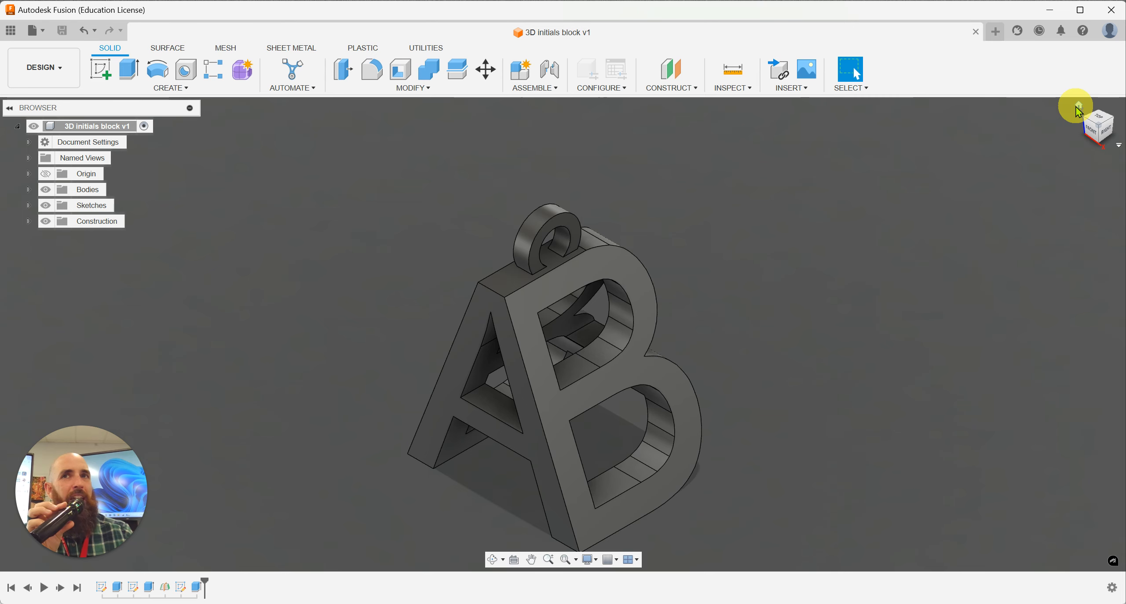
click(1077, 107)
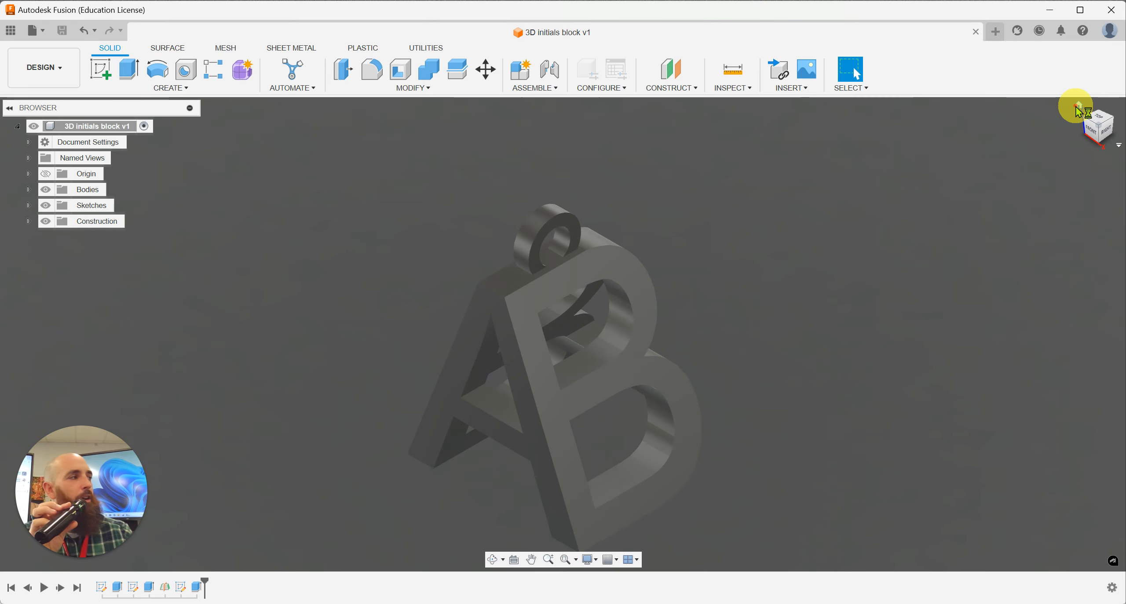
click(1115, 126)
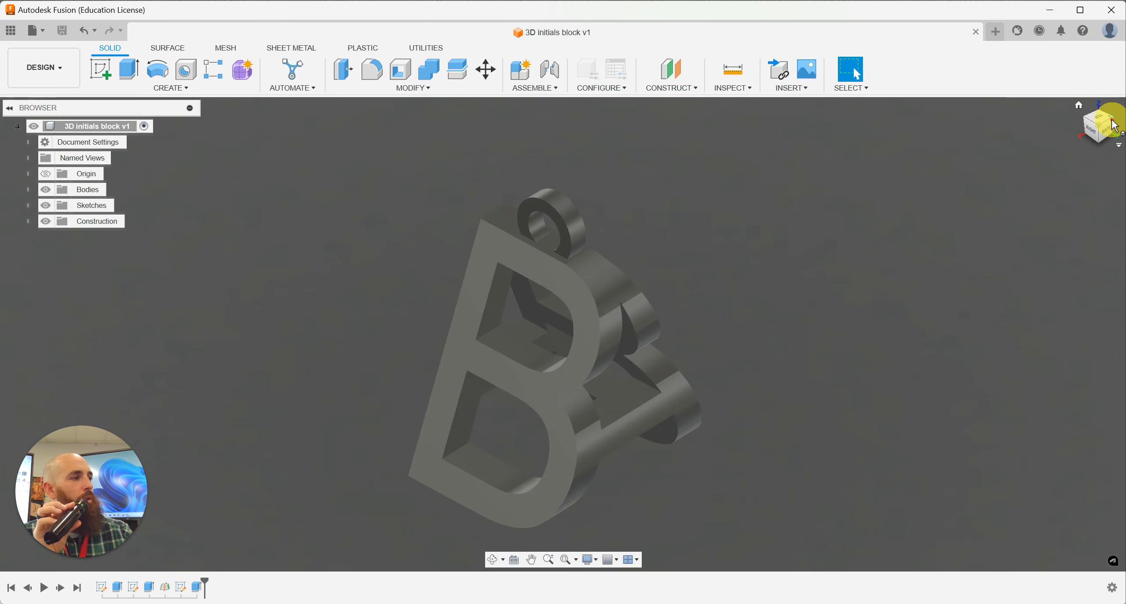